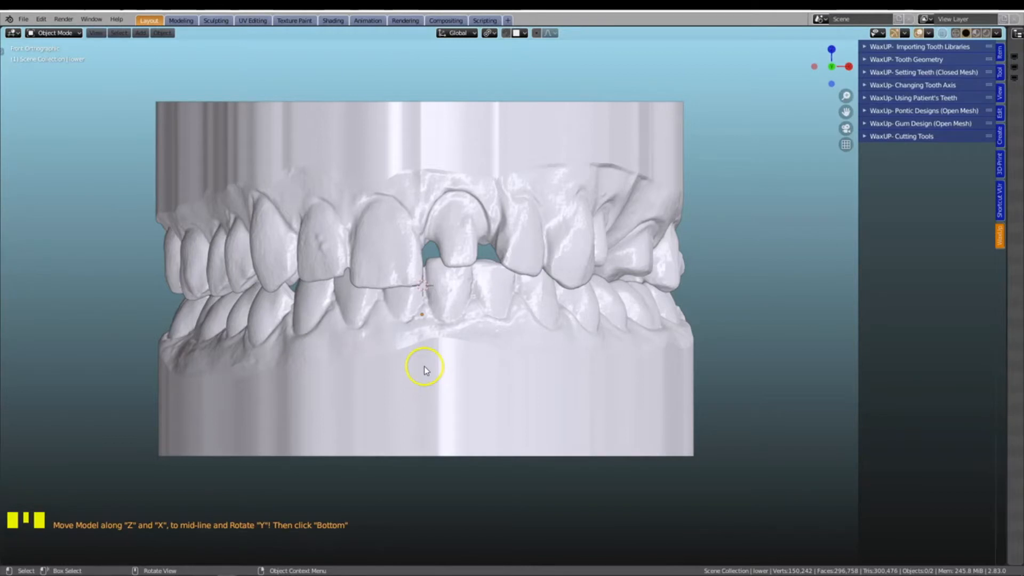
pyautogui.scroll(2, 408, 322)
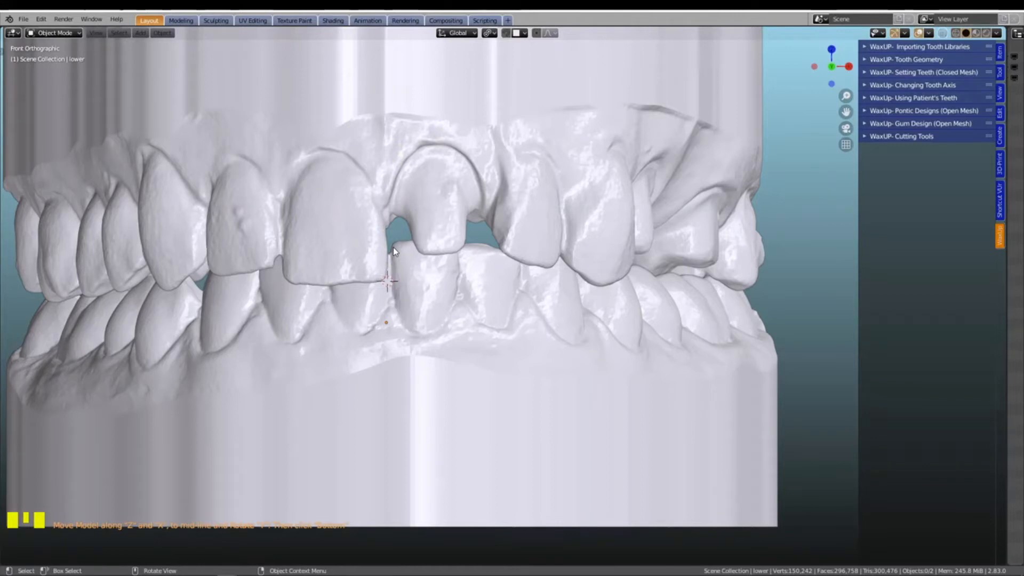
pyautogui.click(447, 233)
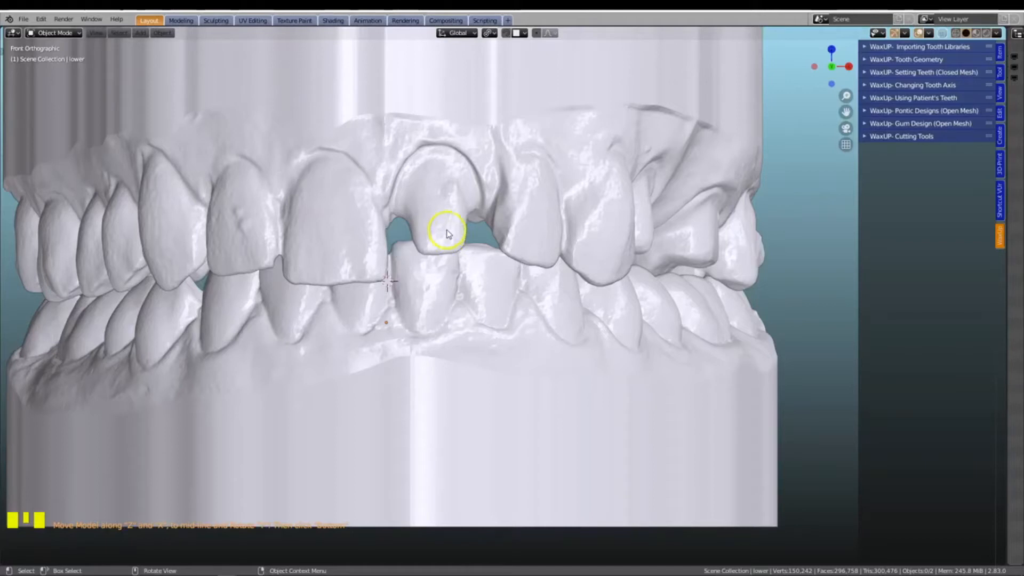
pyautogui.moveTo(447, 226)
pyautogui.mouseDown(button='middle')
pyautogui.moveTo(451, 233)
pyautogui.moveTo(441, 221)
pyautogui.mouseUp(button='middle')
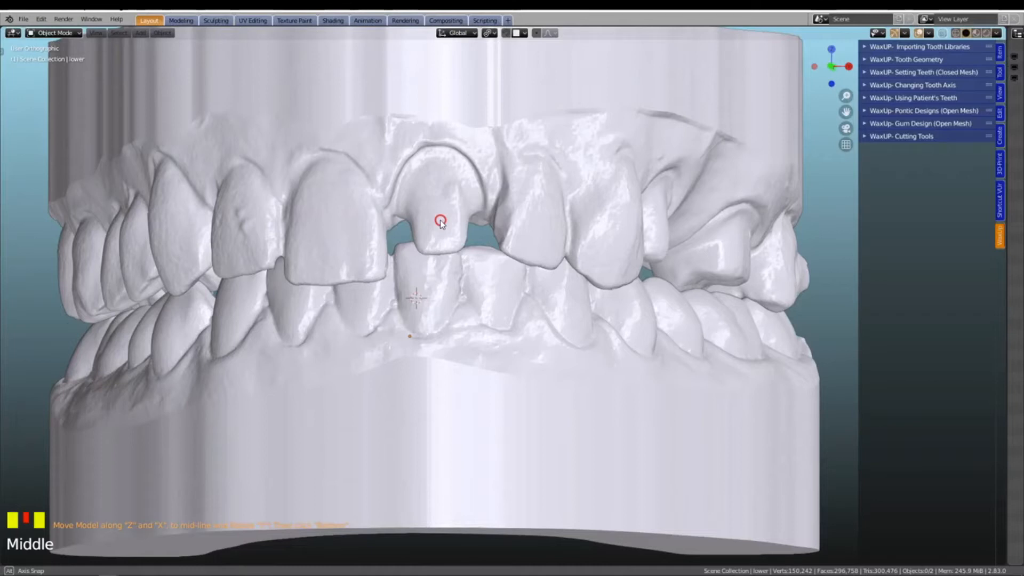
pyautogui.moveTo(441, 221); pyautogui.dragTo(439, 221, button='middle')
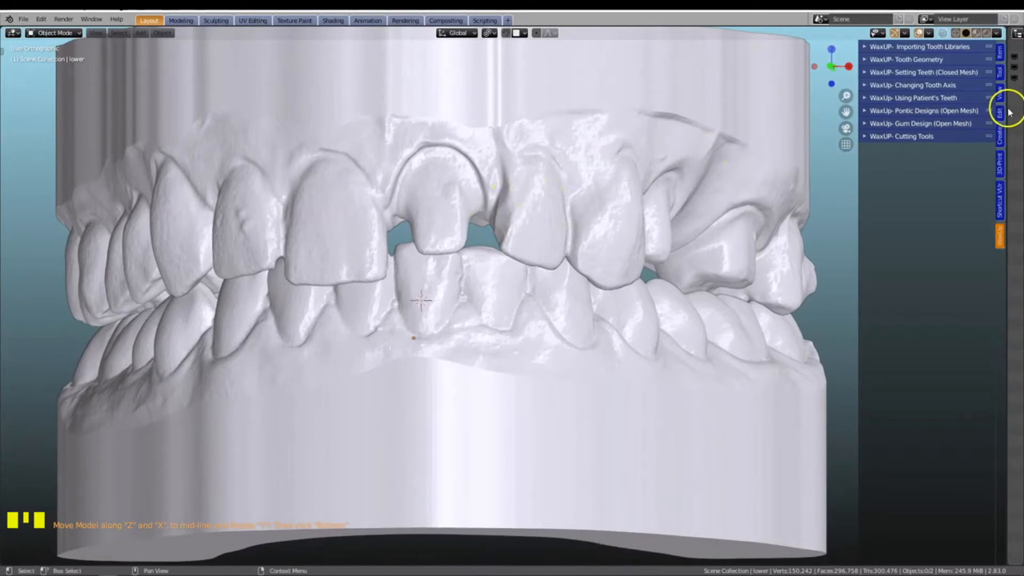
# Expand the scene outliner and make a duplicate of the upper jaw model with the Using Patient's Teeth tools
pyautogui.moveTo(1007, 104); pyautogui.dragTo(842, 156)
pyautogui.click(852, 139)
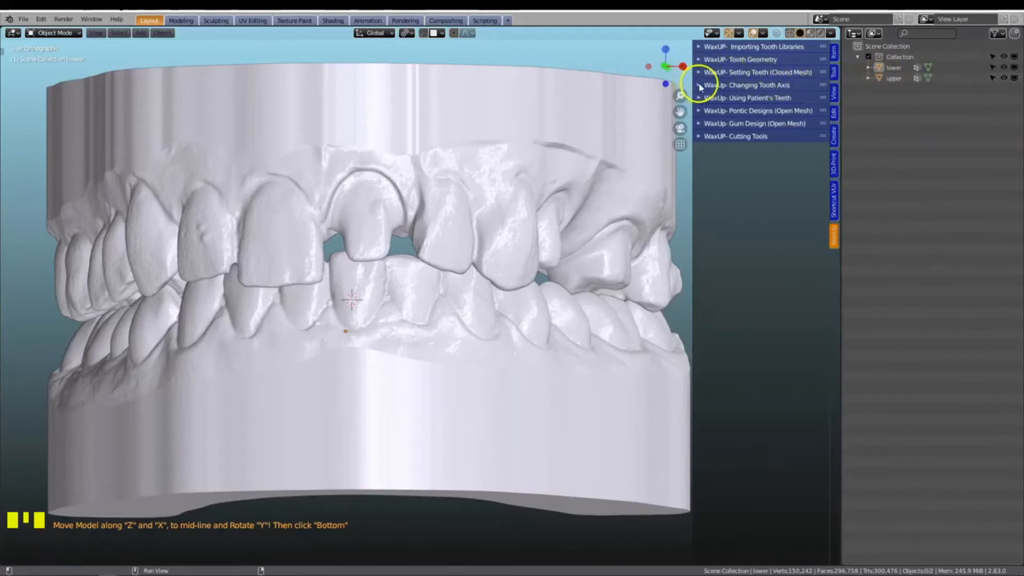
pyautogui.click(700, 98)
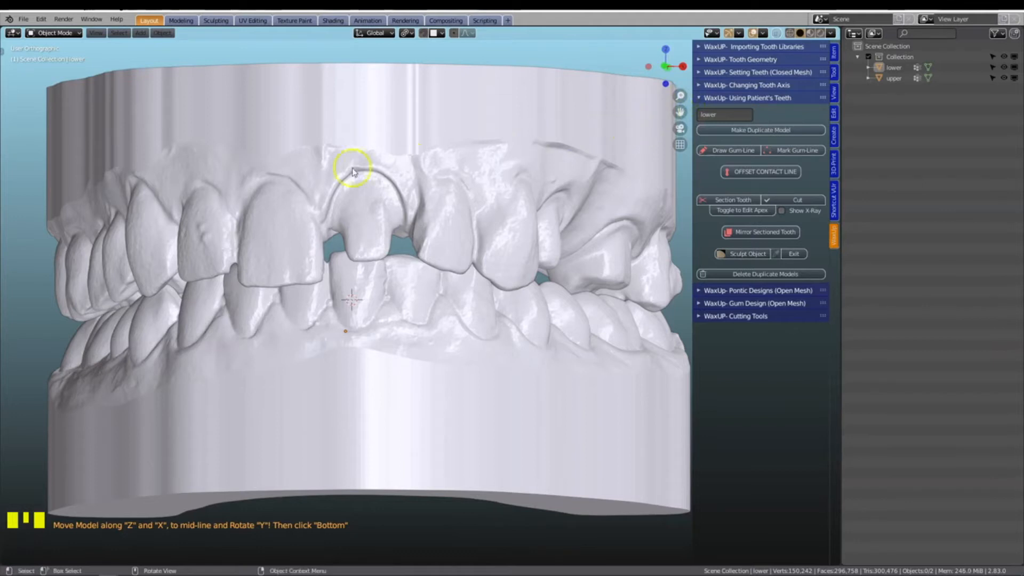
pyautogui.click(333, 170)
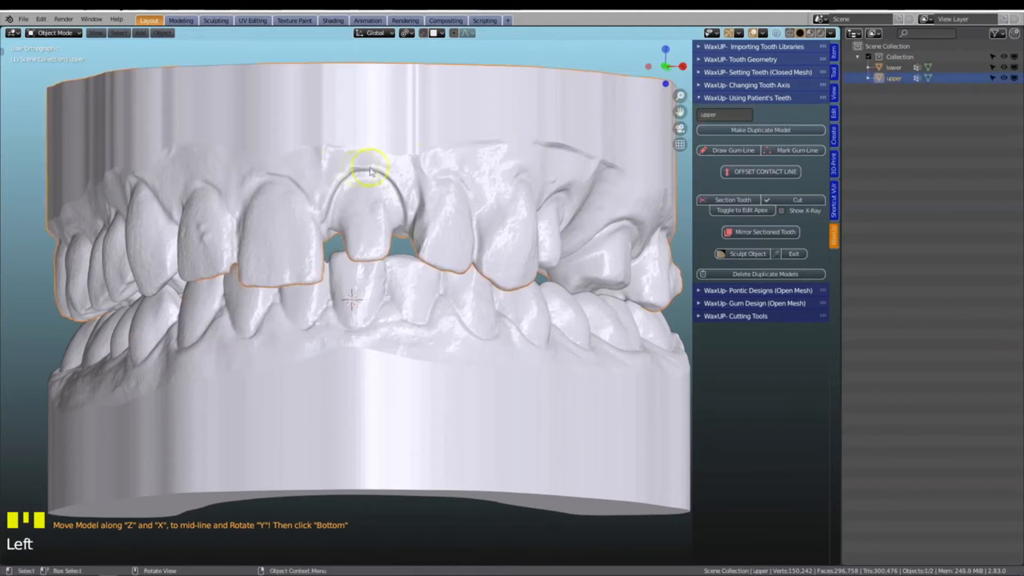
pyautogui.click(749, 131)
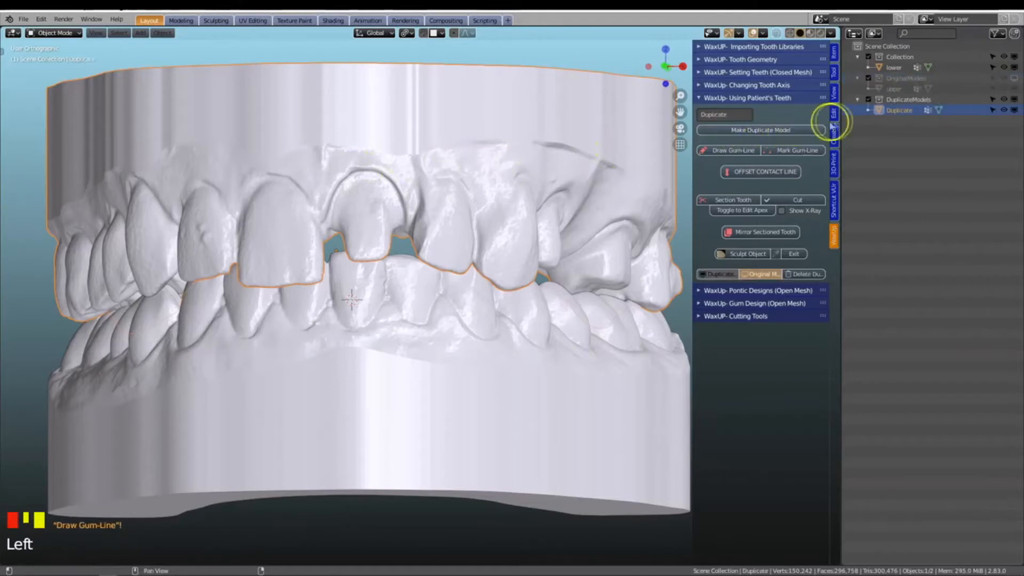
# Toggle the visibility of the duplicate and original upper models, finishing with only the duplicate shown
pyautogui.click(901, 109)
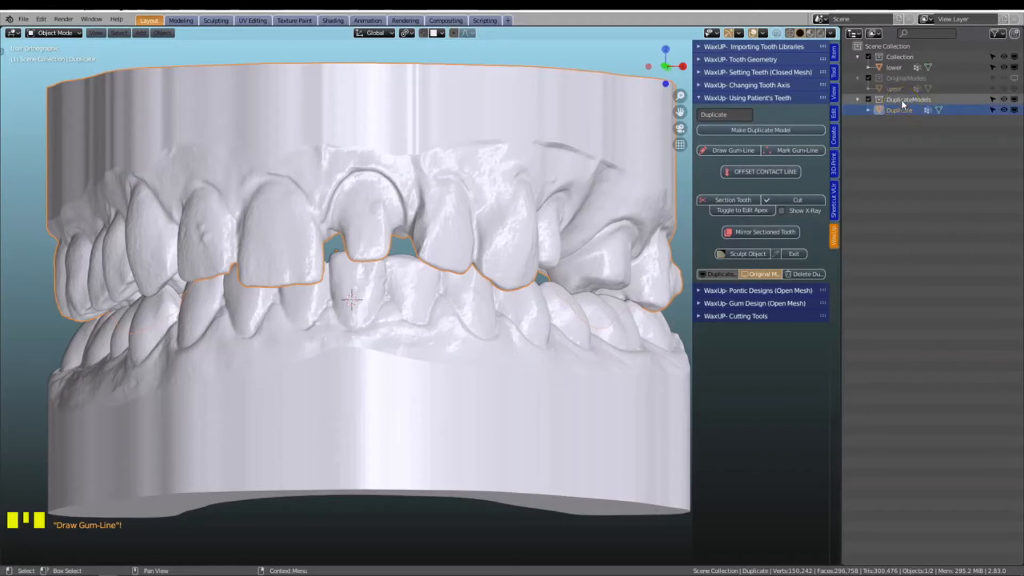
pyautogui.click(906, 80)
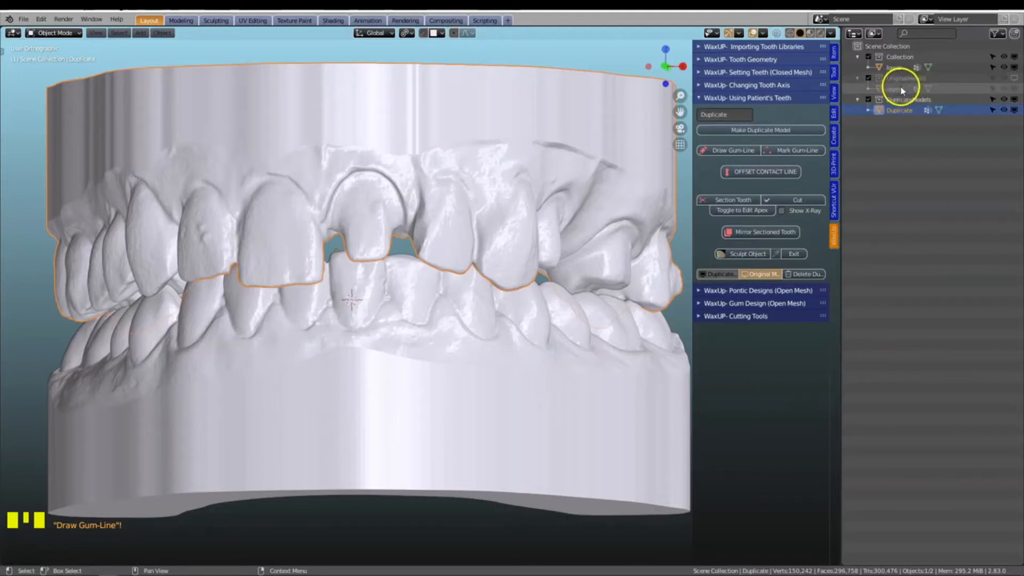
pyautogui.moveTo(693, 178); pyautogui.dragTo(535, 187)
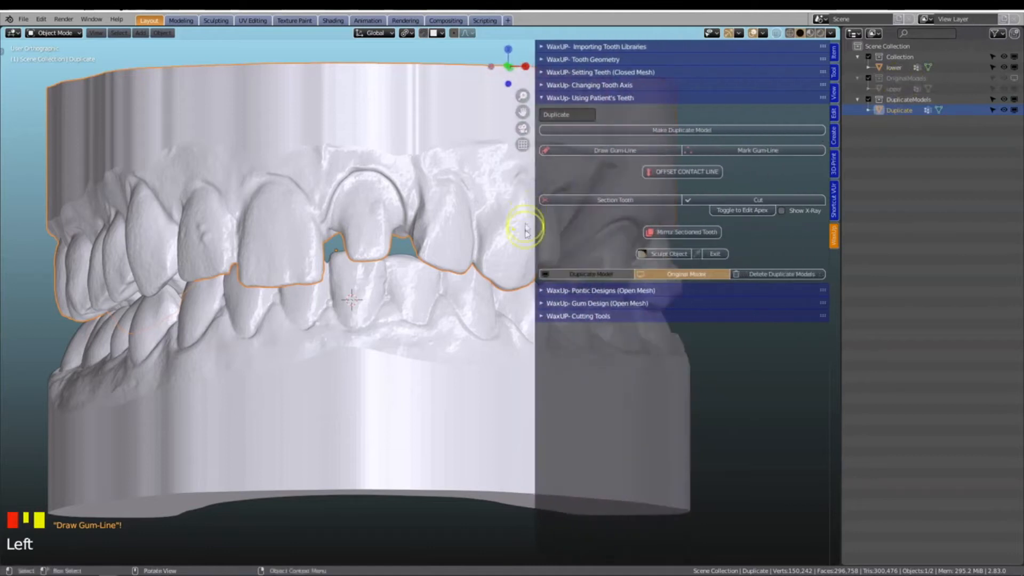
pyautogui.click(583, 276)
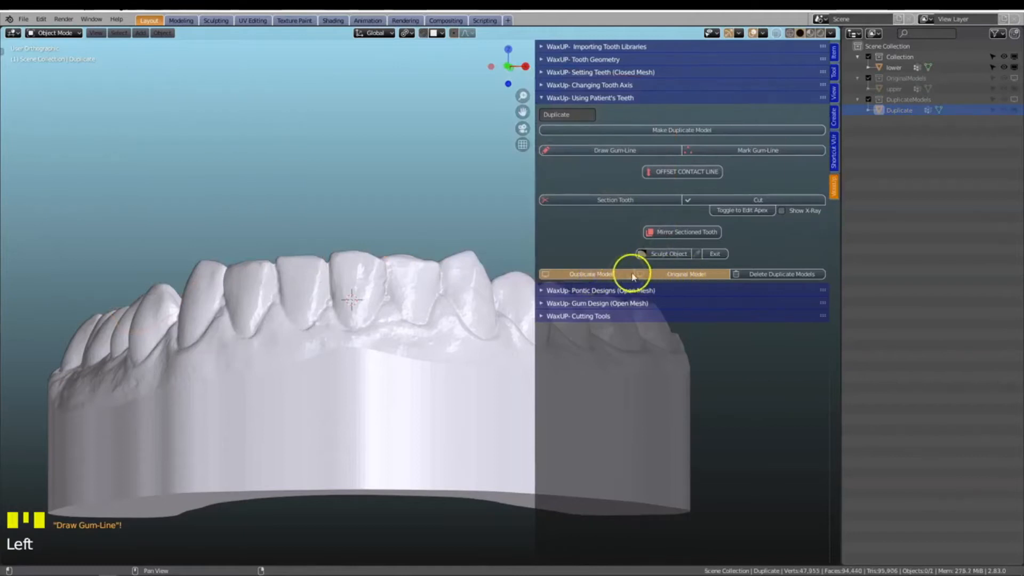
pyautogui.click(608, 275)
pyautogui.click(608, 275)
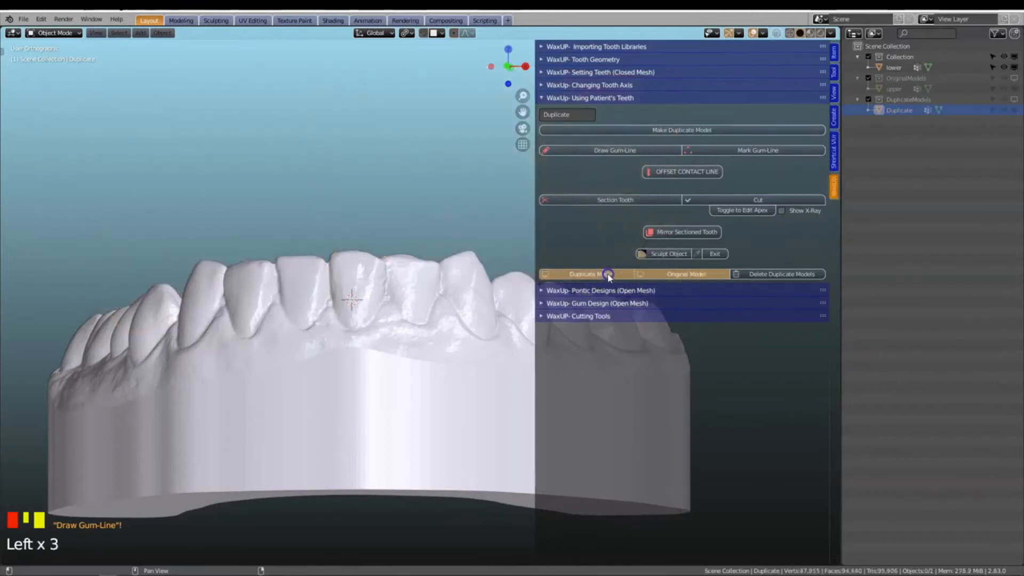
pyautogui.click(666, 275)
pyautogui.click(667, 275)
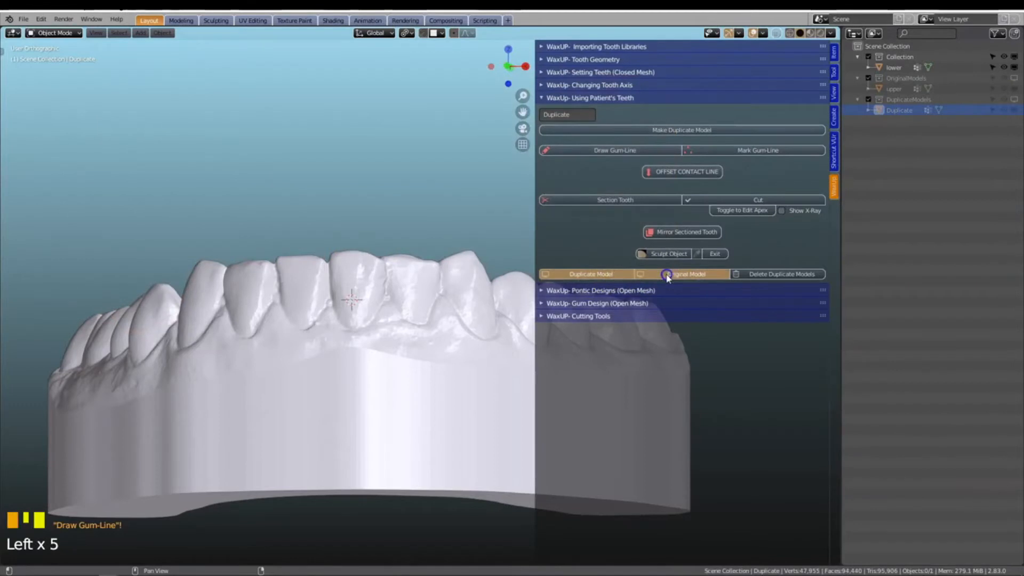
pyautogui.click(596, 274)
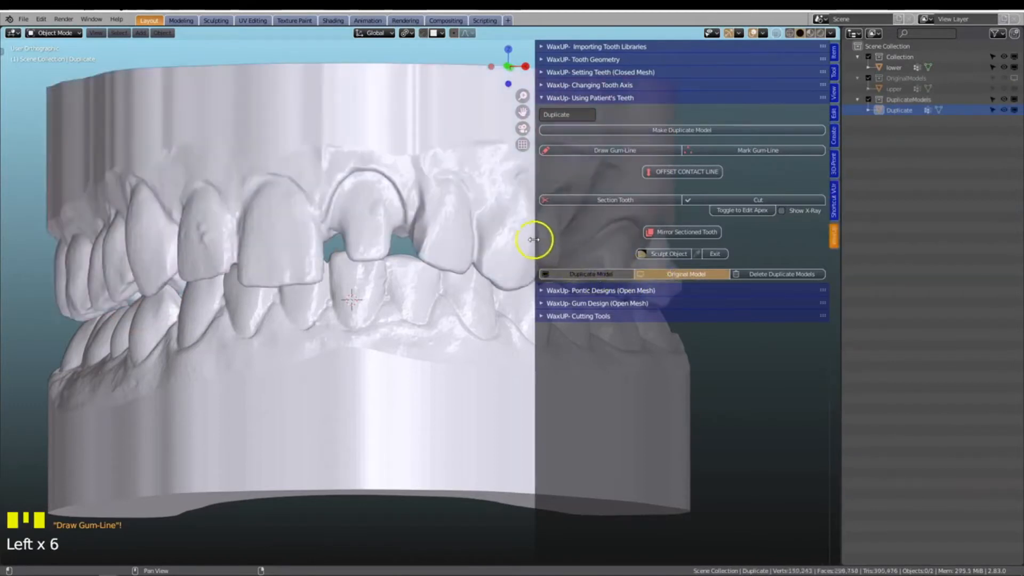
pyautogui.moveTo(534, 240); pyautogui.dragTo(614, 251)
pyautogui.moveTo(842, 231); pyautogui.dragTo(1014, 224)
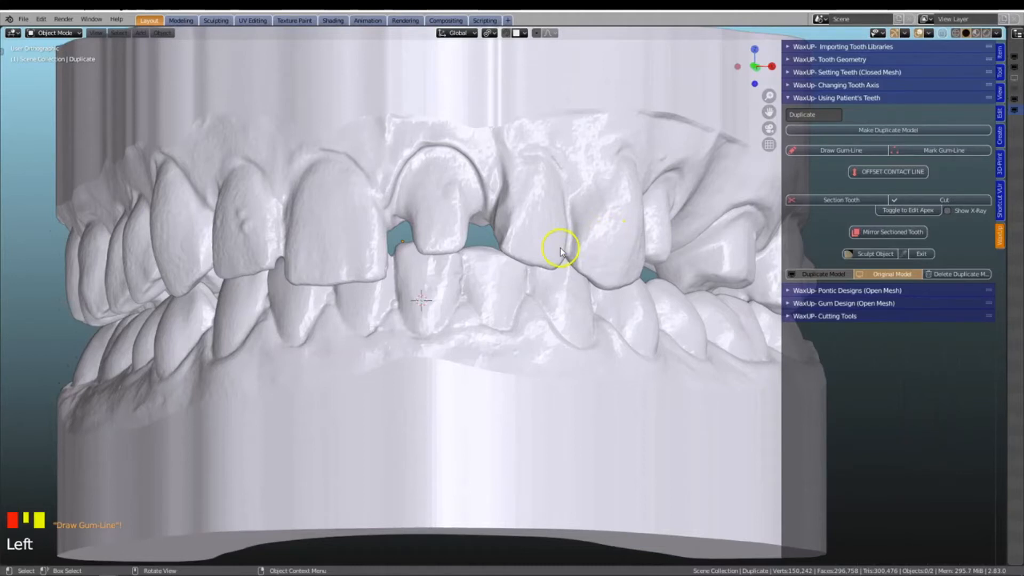
# Hide the lower jaw model so only the duplicated upper jaw is displayed
pyautogui.click(360, 377)
pyautogui.scroll(-2, 368, 377)
pyautogui.scroll(-1, 549, 400)
# Place the 3D cursor on the gum beside the intact central incisor and start Draw Gum-Line on the duplicate
pyautogui.moveTo(548, 400); pyautogui.dragTo(327, 199, button='middle')
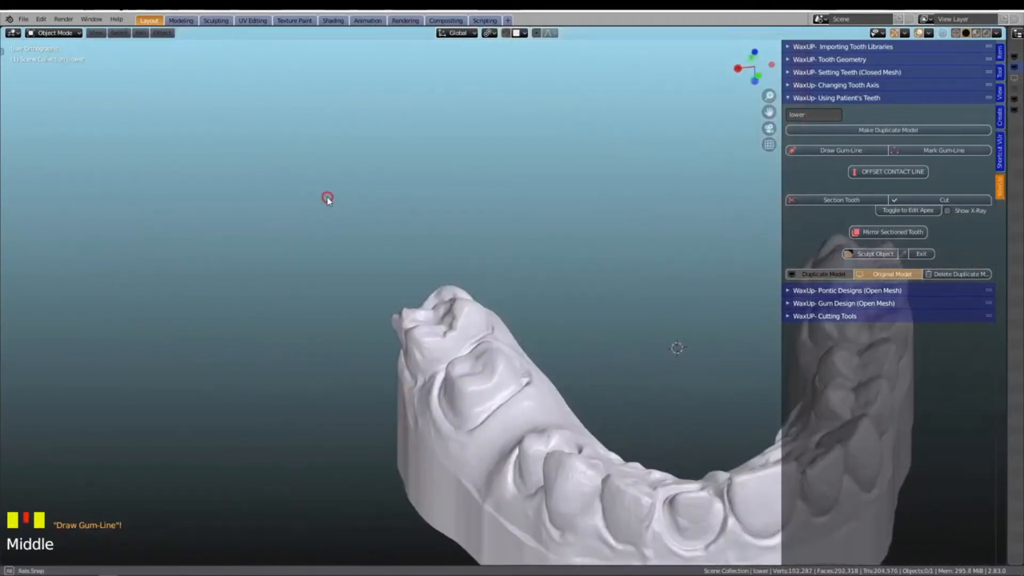
pyautogui.scroll(2, 530, 398)
pyautogui.keyDown('shift'); pyautogui.moveTo(617, 450); pyautogui.dragTo(537, 335, button='middle'); pyautogui.keyUp('shift')
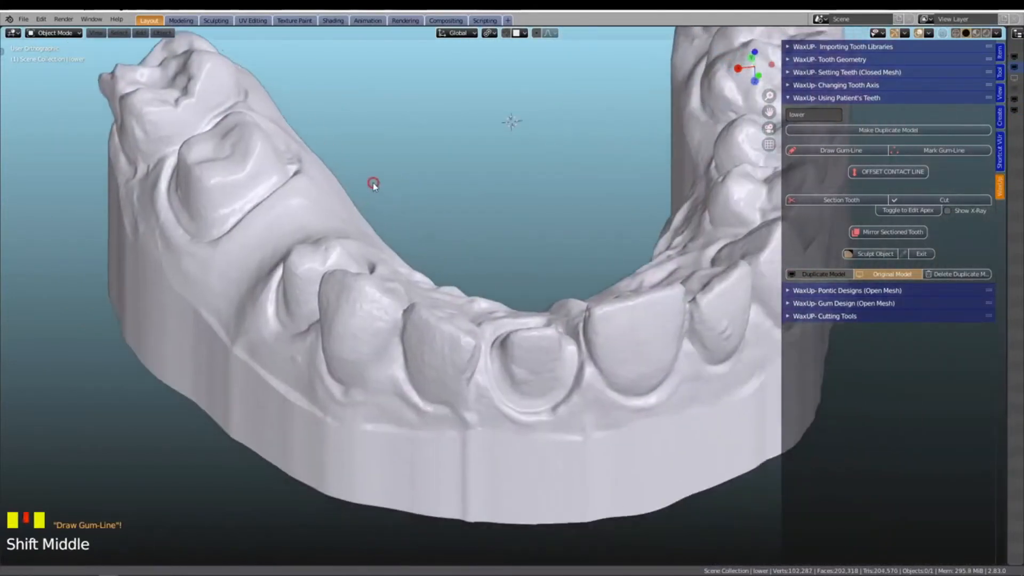
pyautogui.scroll(1, 267, 130)
pyautogui.scroll(3, 475, 352)
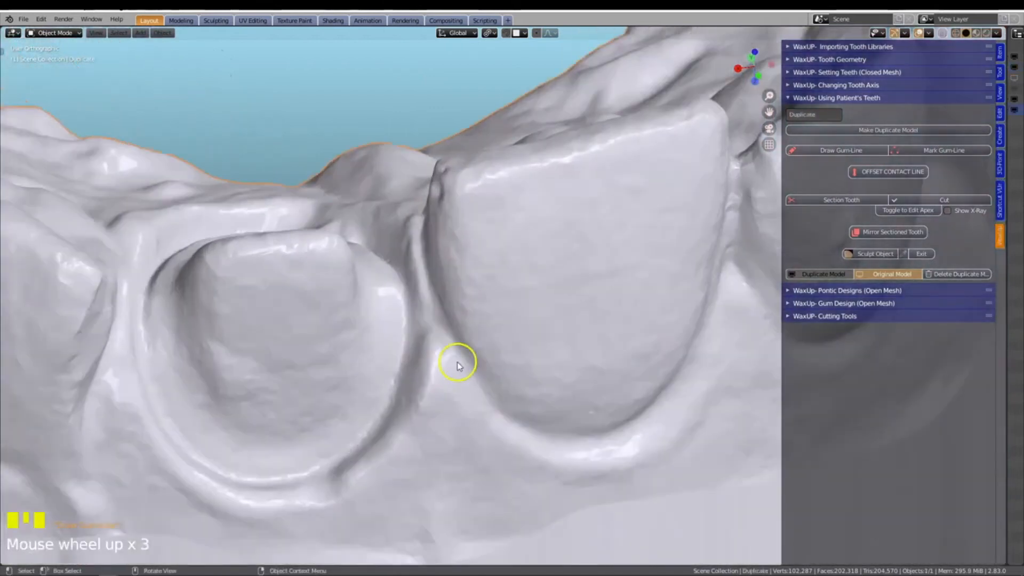
pyautogui.keyDown('shift'); pyautogui.rightClick(460, 355); pyautogui.keyUp('shift')
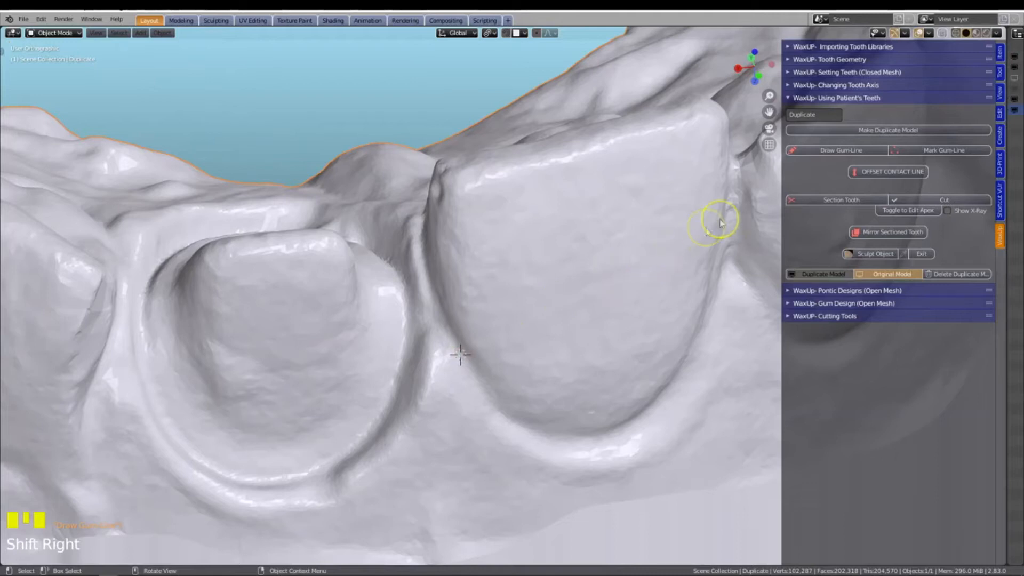
pyautogui.click(811, 151)
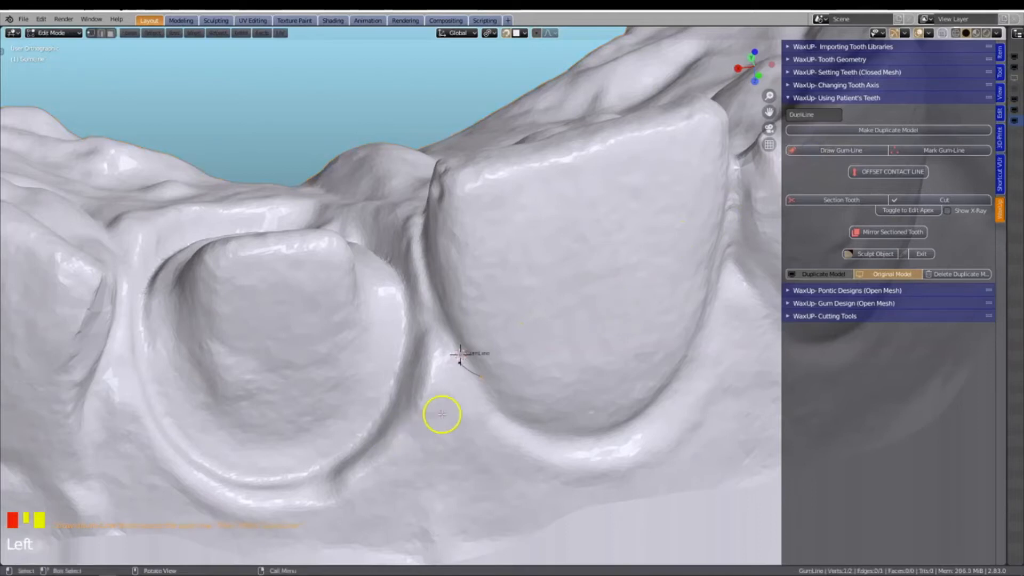
# Move the gum line's active end point along the labial gum margin to the lowest part of the incisor
pyautogui.scroll(4, 469, 407)
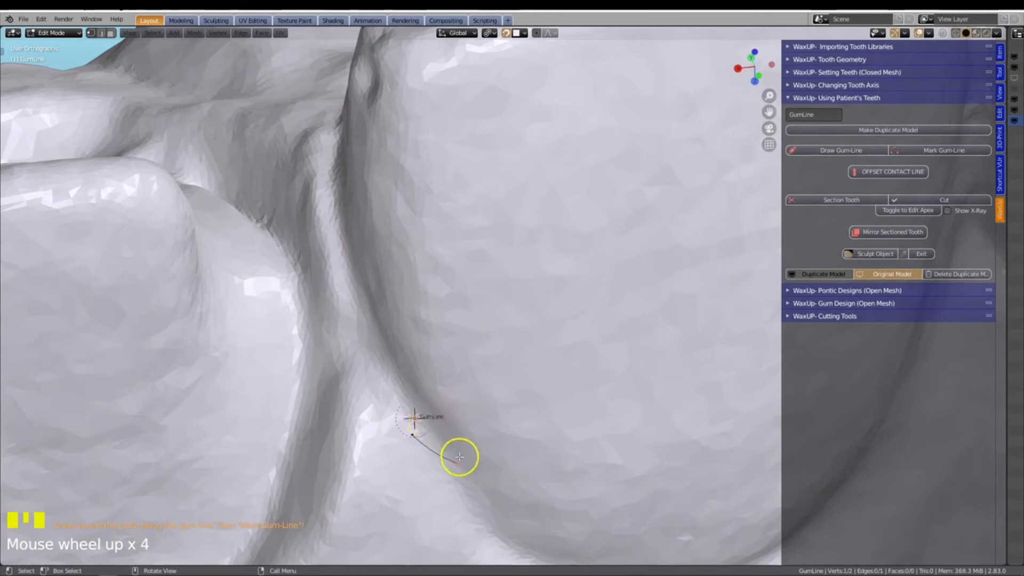
pyautogui.scroll(-2, 460, 454)
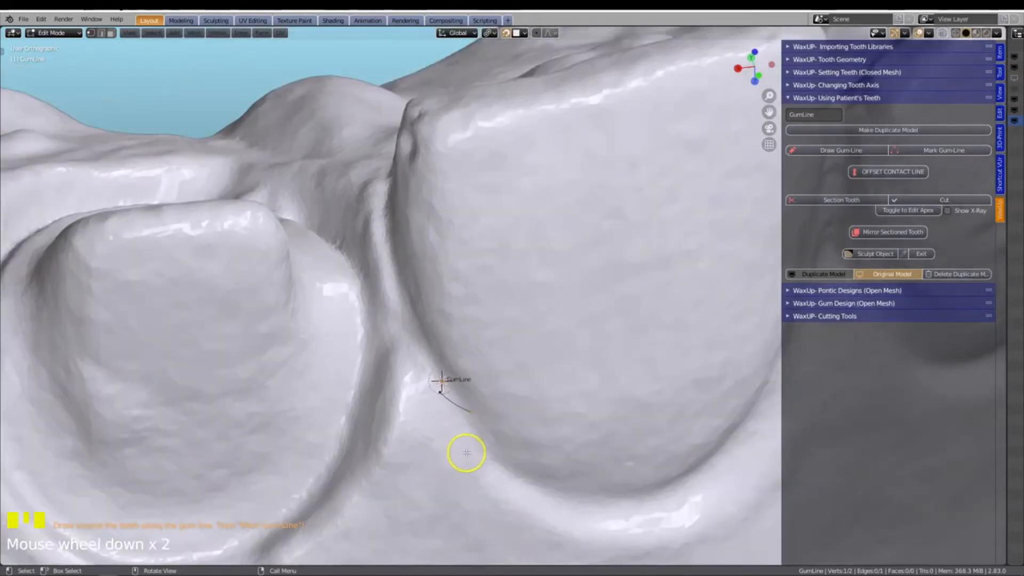
pyautogui.scroll(-1, 480, 418)
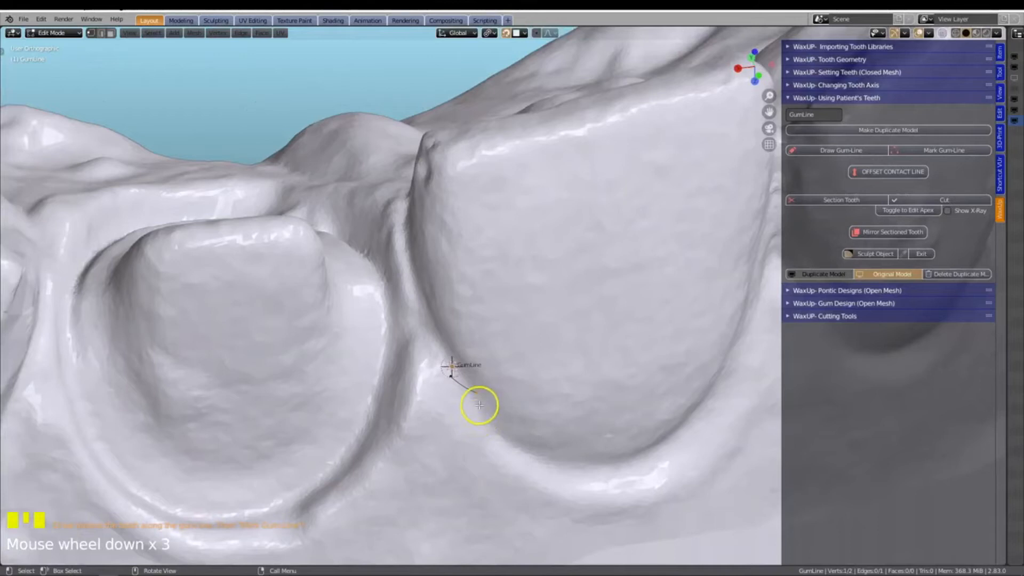
pyautogui.press('g')
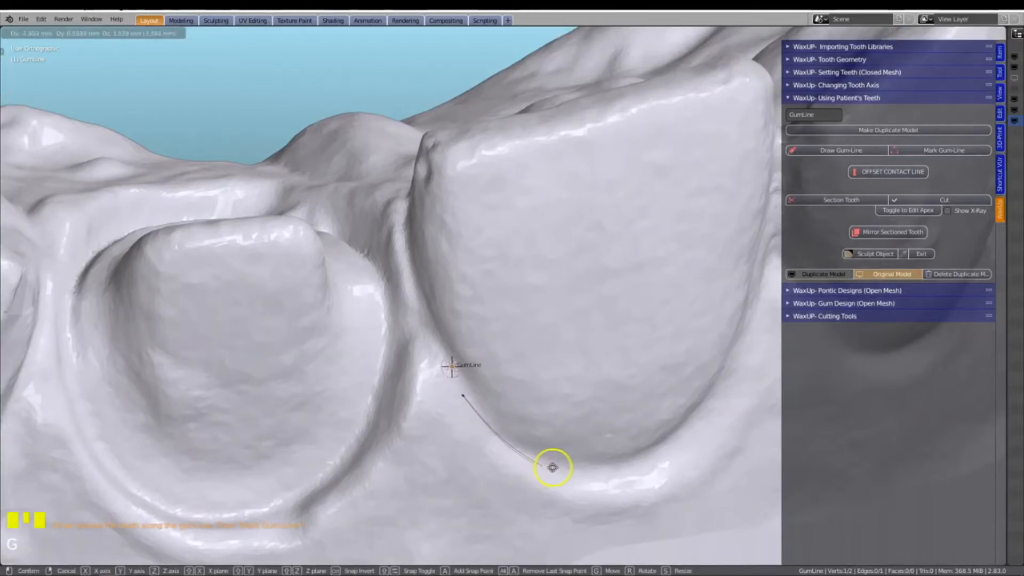
pyautogui.click(553, 467)
# Extrude the gum line along the rest of the labial margin up to the gap beside the lateral incisor
pyautogui.scroll(-2, 553, 467)
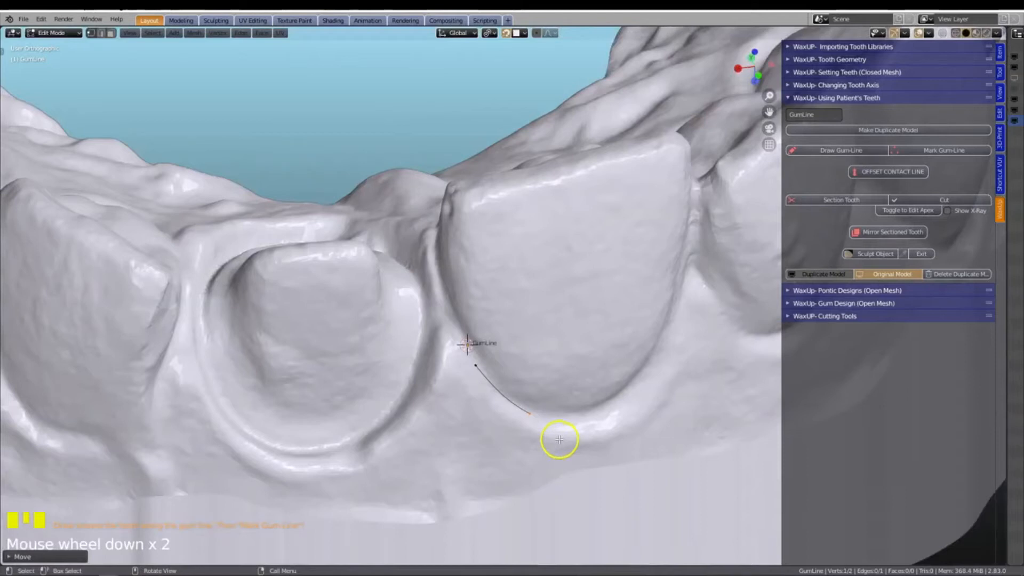
pyautogui.press('e')
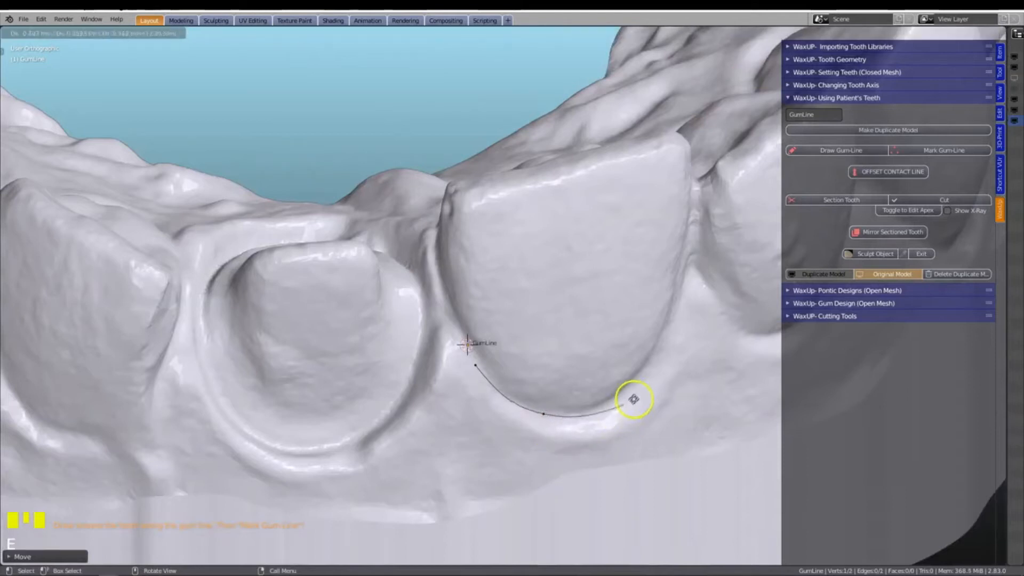
pyautogui.click(645, 380)
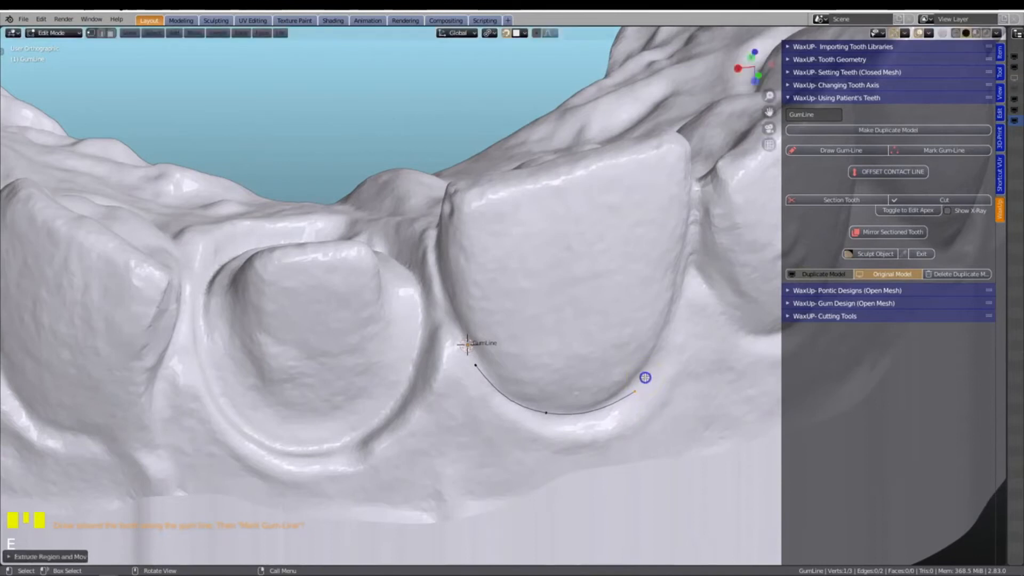
pyautogui.keyDown('shift'); pyautogui.moveTo(645, 378); pyautogui.dragTo(438, 410, button='middle'); pyautogui.keyUp('shift')
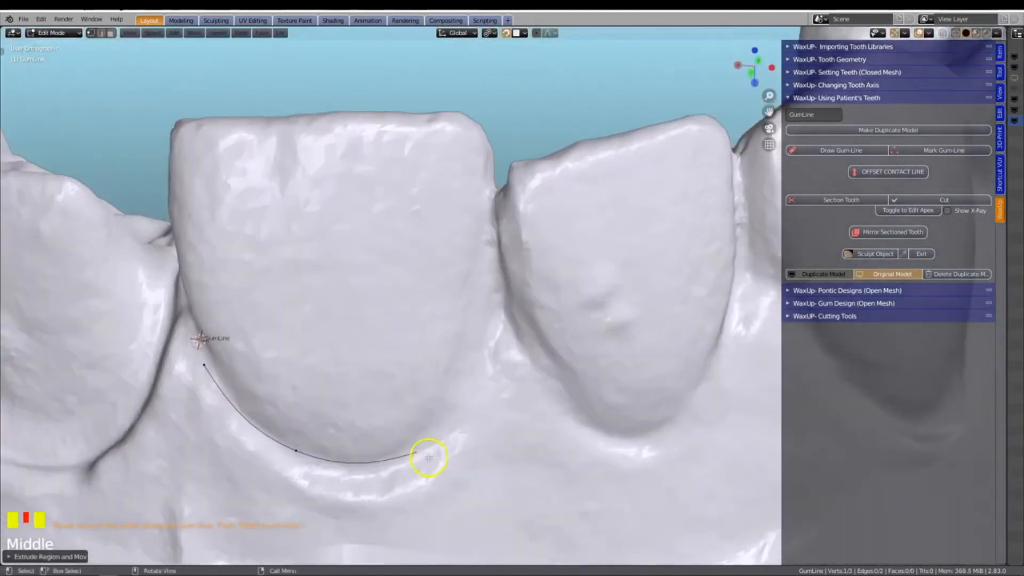
pyautogui.press('e')
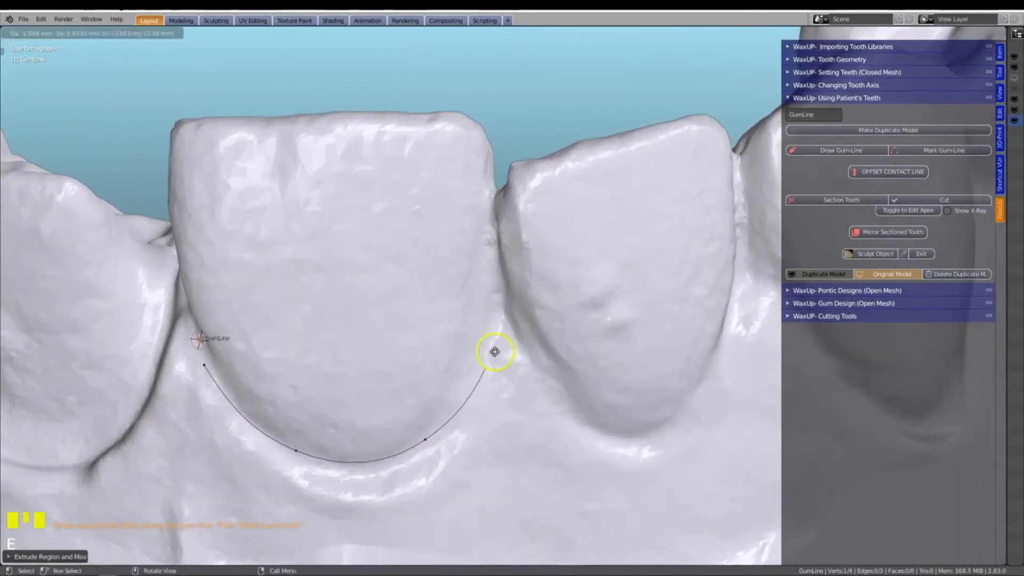
pyautogui.press('e')
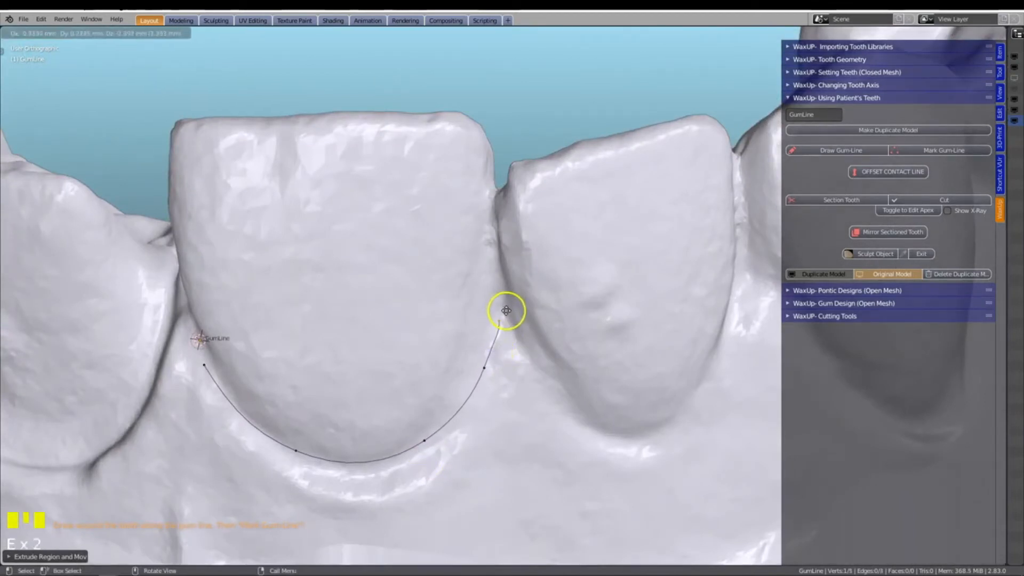
pyautogui.click(506, 310)
# Extrude the gum line through the gap and around the incisor's palatal gum margin towards the prepared tooth
pyautogui.moveTo(272, 347); pyautogui.dragTo(518, 389, button='middle')
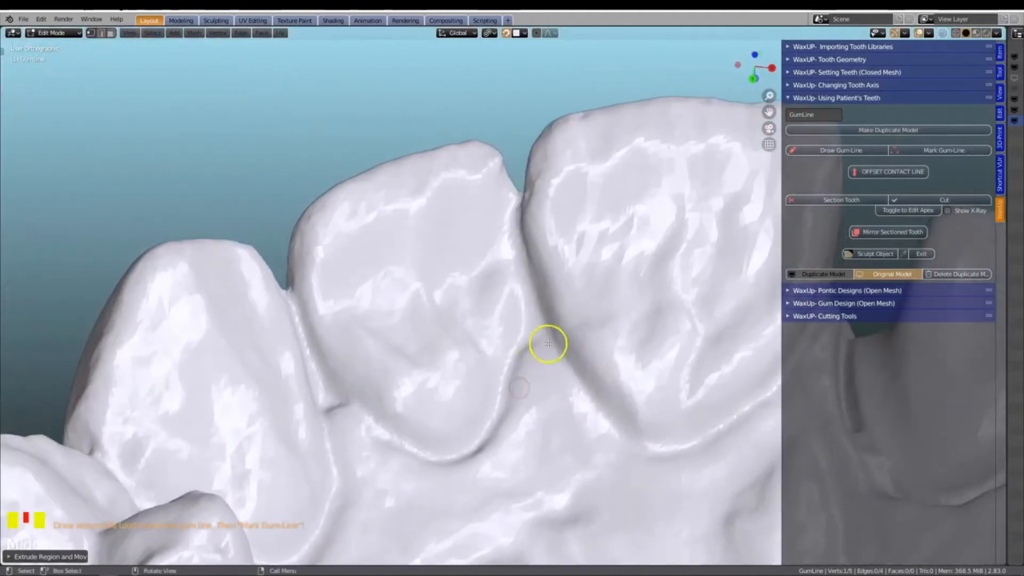
pyautogui.press('e')
pyautogui.keyDown('shift'); pyautogui.moveTo(567, 381); pyautogui.dragTo(393, 388, button='middle'); pyautogui.keyUp('shift')
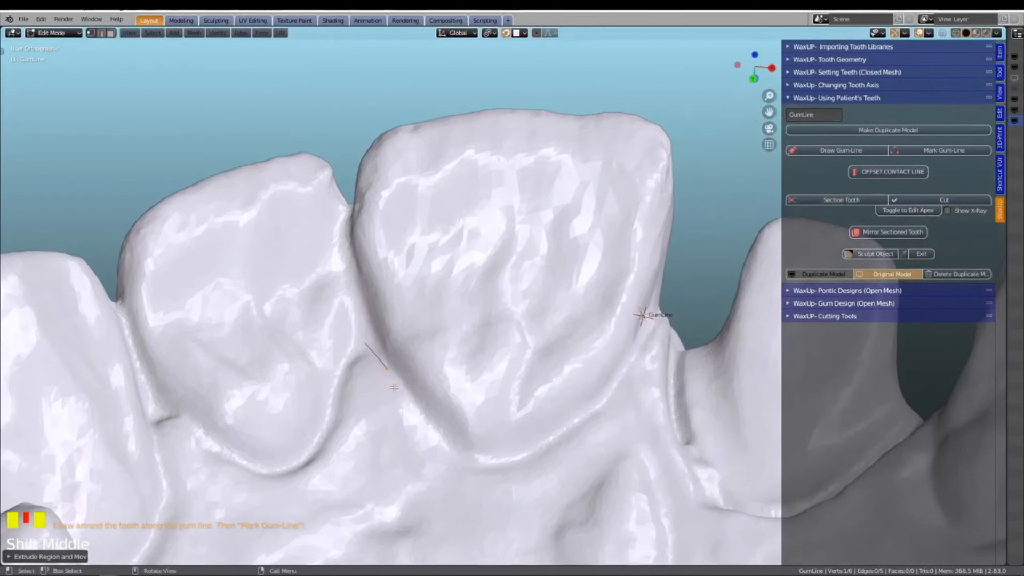
pyautogui.press('e')
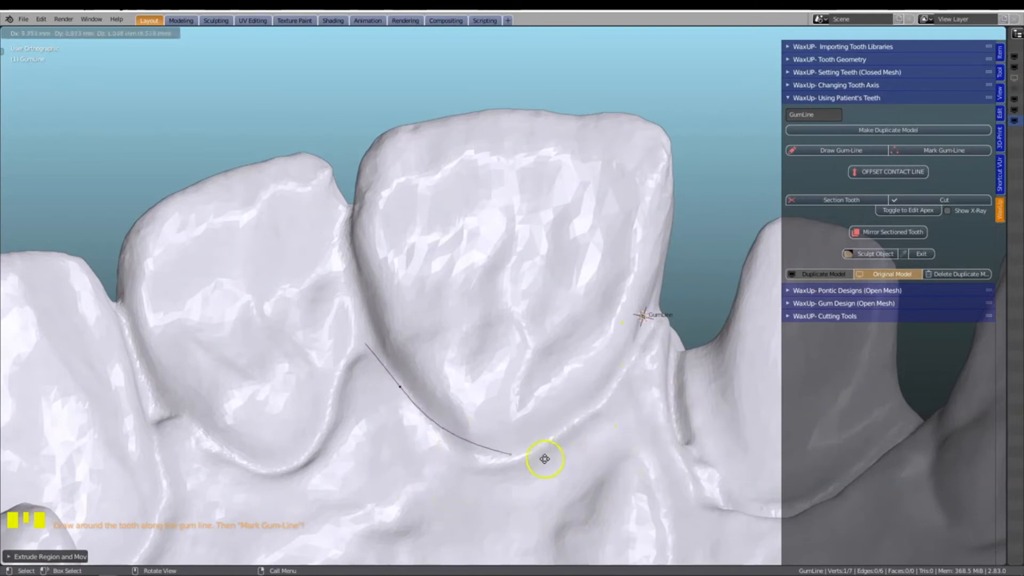
pyautogui.click(491, 471)
pyautogui.press('e')
pyautogui.click(598, 396)
pyautogui.press('e')
pyautogui.click(651, 317)
# Close the gum line beside the prepared tooth by extruding its last point, joining it to the starting point, and run Mark Gum-Line
pyautogui.moveTo(656, 370); pyautogui.dragTo(348, 306, button='middle')
pyautogui.scroll(1, 348, 307)
pyautogui.press('e')
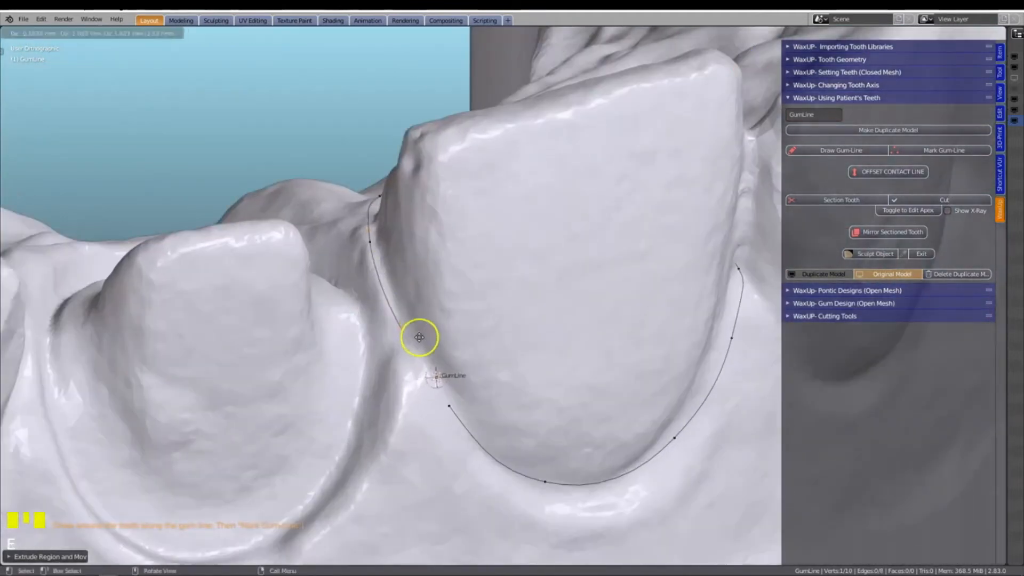
pyautogui.click(417, 335)
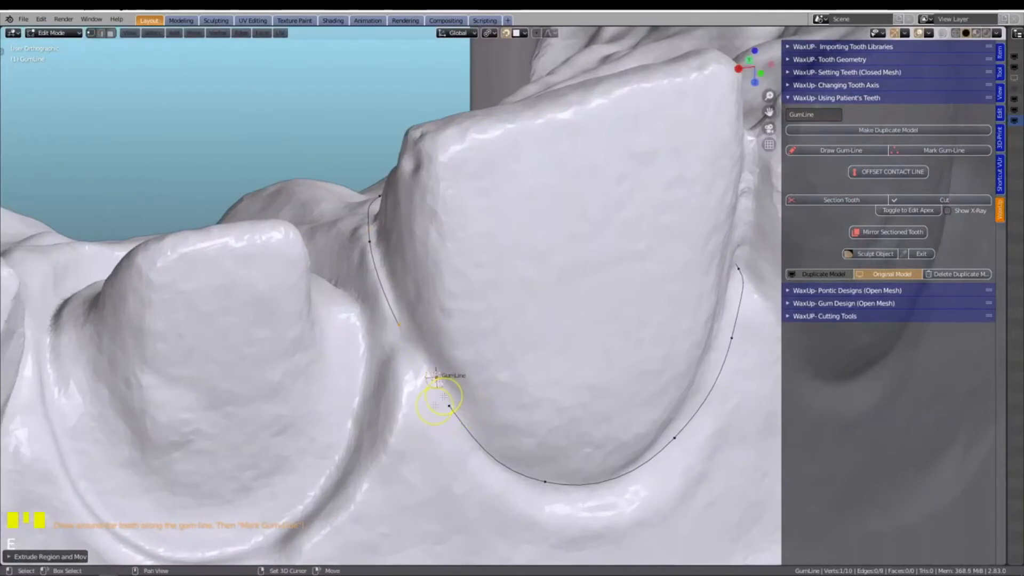
pyautogui.keyDown('shift'); pyautogui.click(449, 405); pyautogui.keyUp('shift')
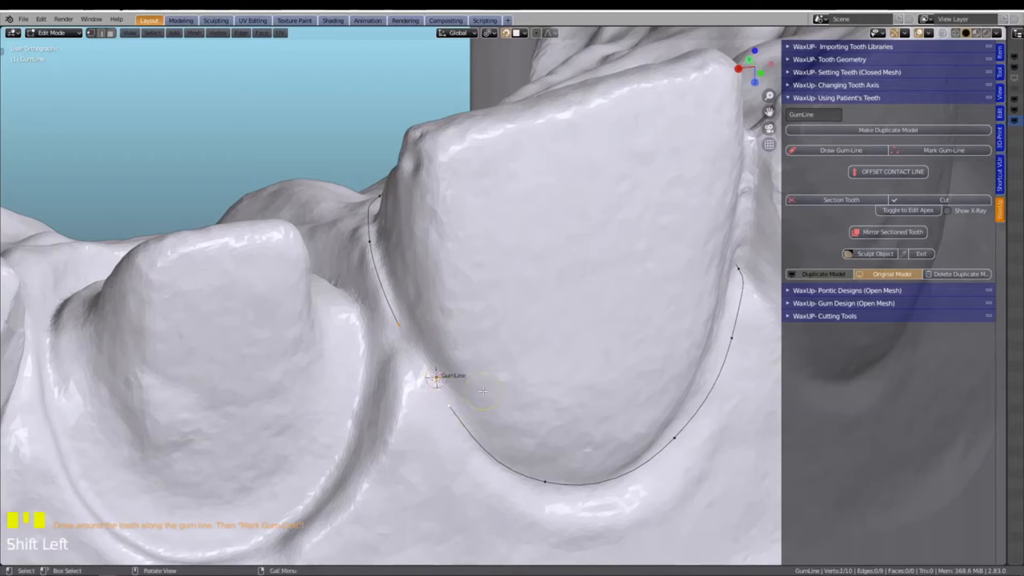
pyautogui.press('f')
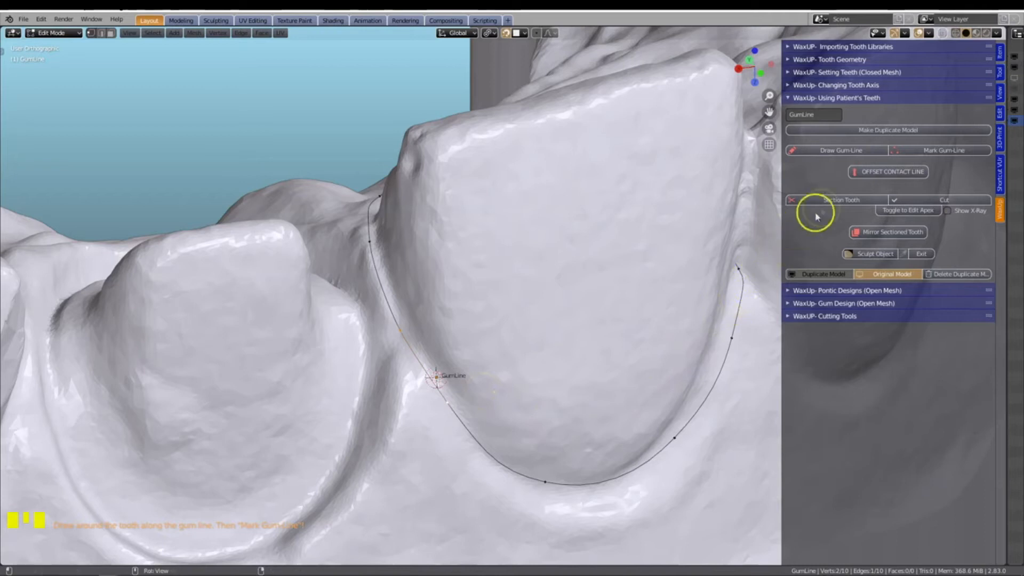
pyautogui.click(931, 151)
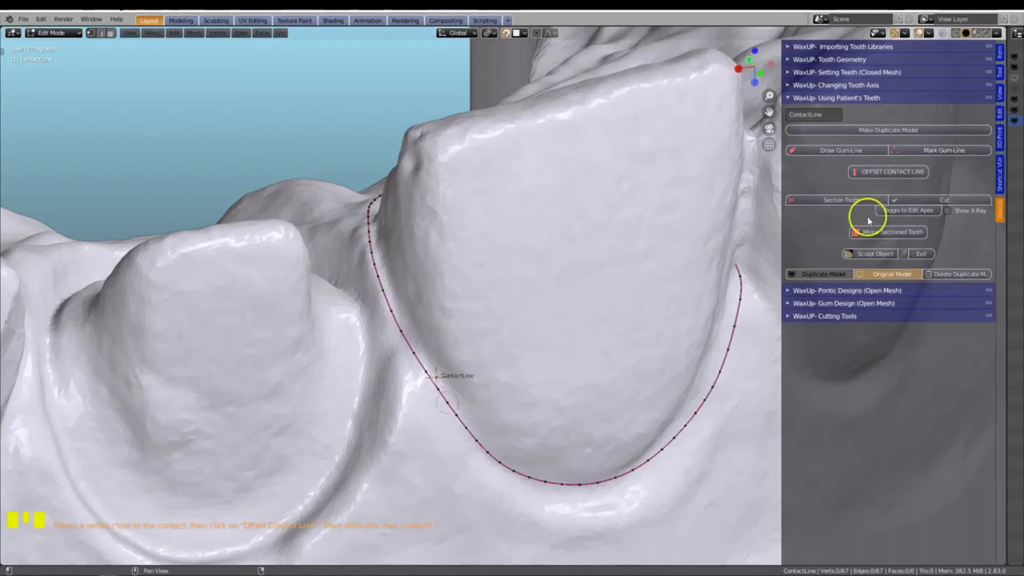
# Select the labial gum line vertex closest to the contact with the lateral incisor and run Offset Contact Line on it
pyautogui.scroll(2, 465, 440)
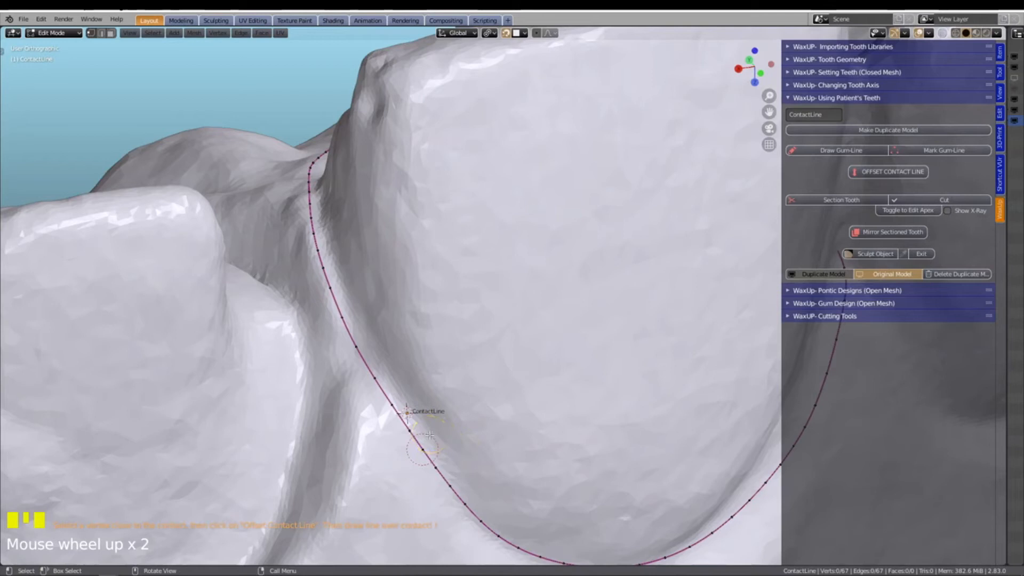
pyautogui.scroll(-2, 429, 435)
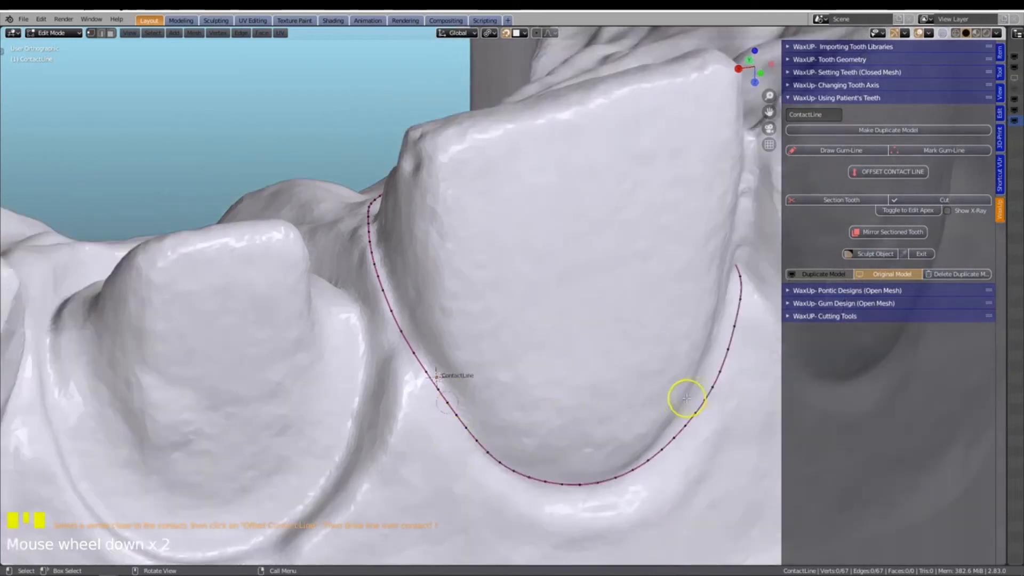
pyautogui.moveTo(708, 380); pyautogui.dragTo(461, 431, button='middle')
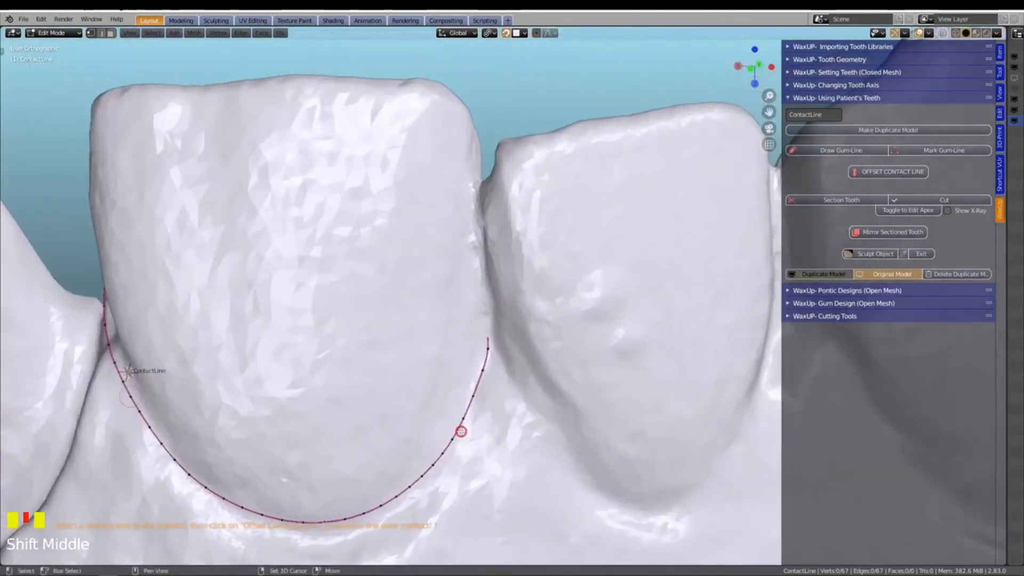
pyautogui.scroll(4, 461, 431)
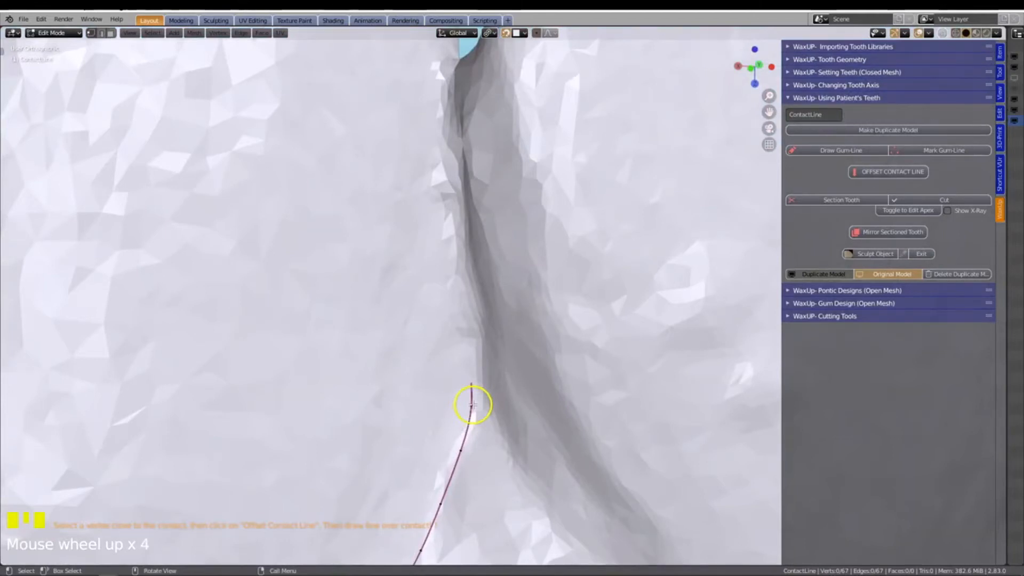
pyautogui.click(473, 404)
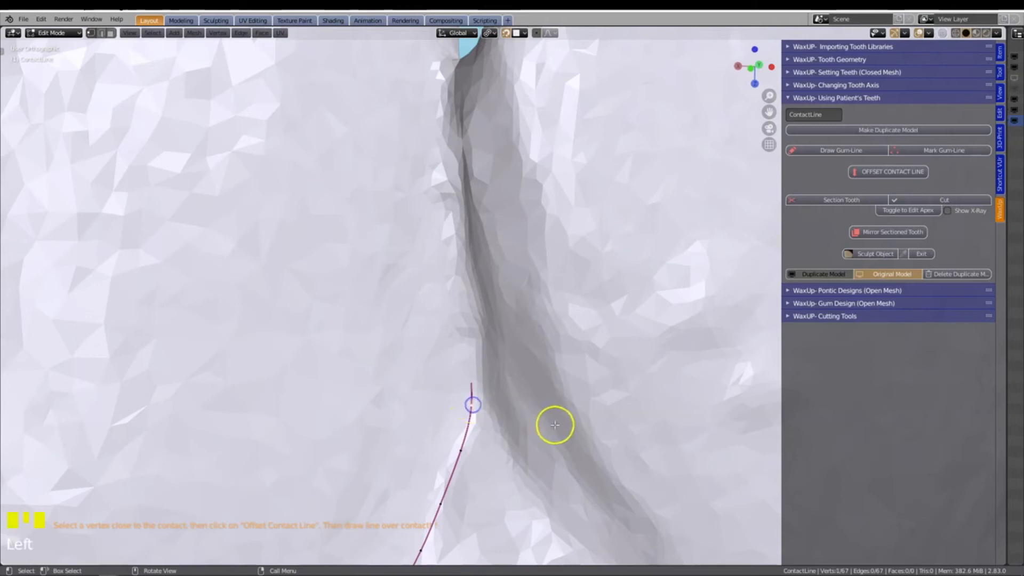
pyautogui.moveTo(553, 425); pyautogui.dragTo(518, 424, button='middle')
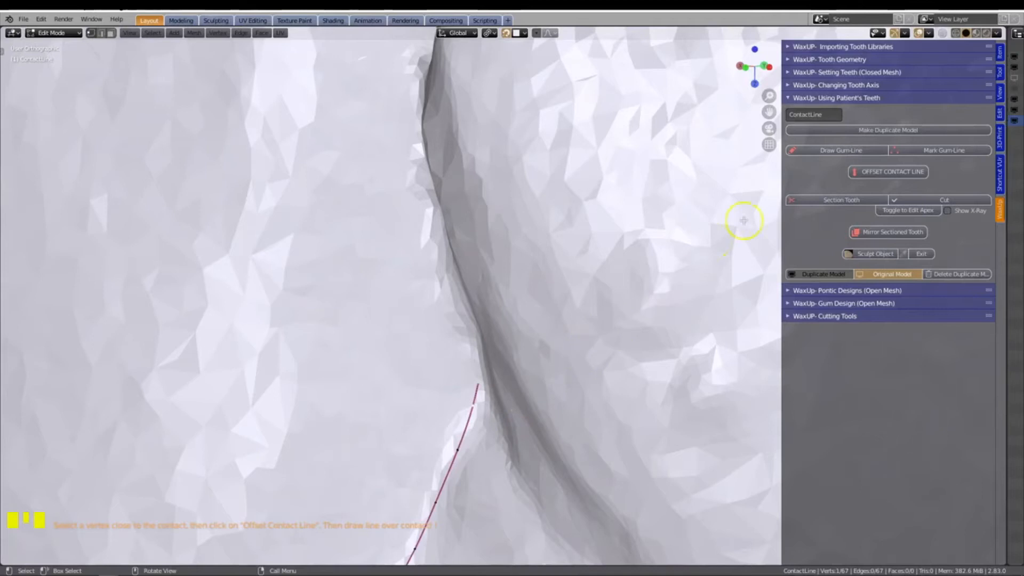
pyautogui.click(882, 173)
pyautogui.moveTo(519, 419); pyautogui.dragTo(481, 422, button='middle')
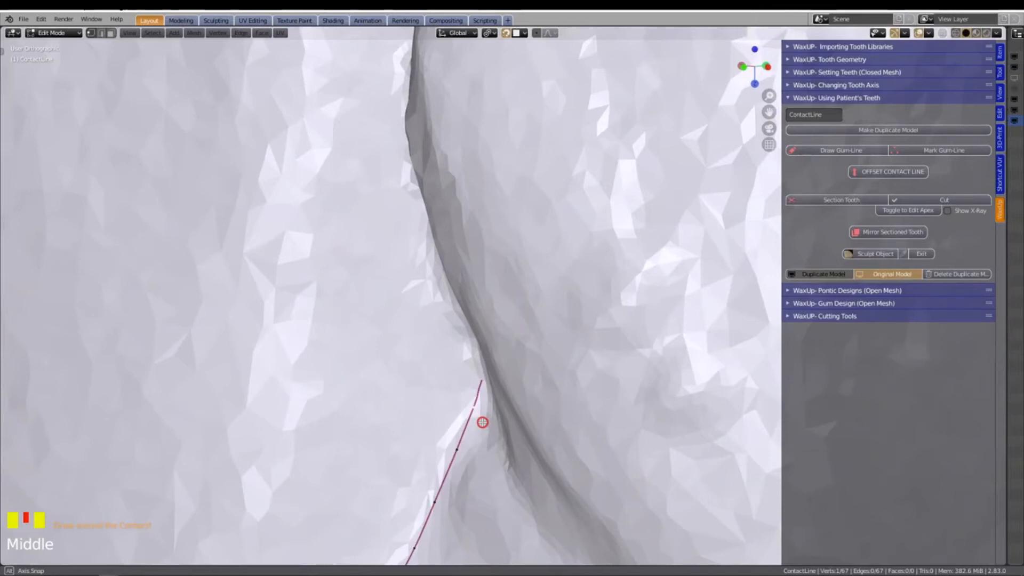
pyautogui.moveTo(482, 423); pyautogui.dragTo(487, 424, button='middle')
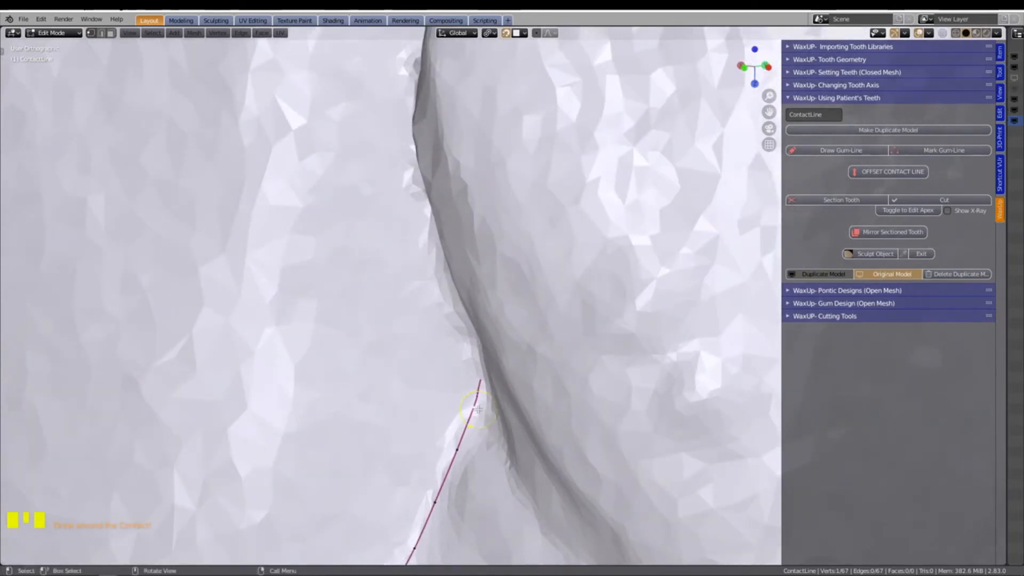
pyautogui.press('e')
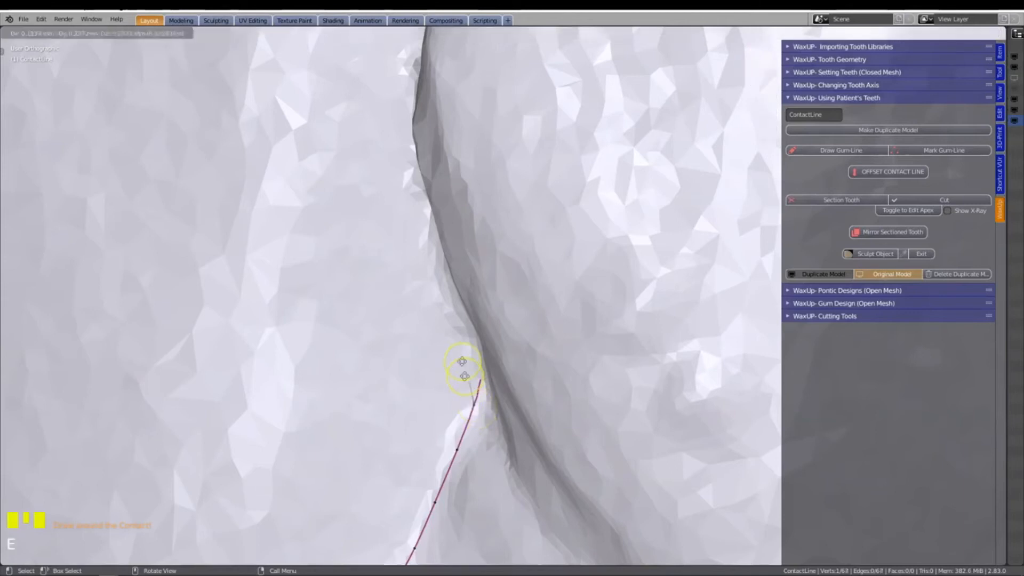
pyautogui.click(418, 220)
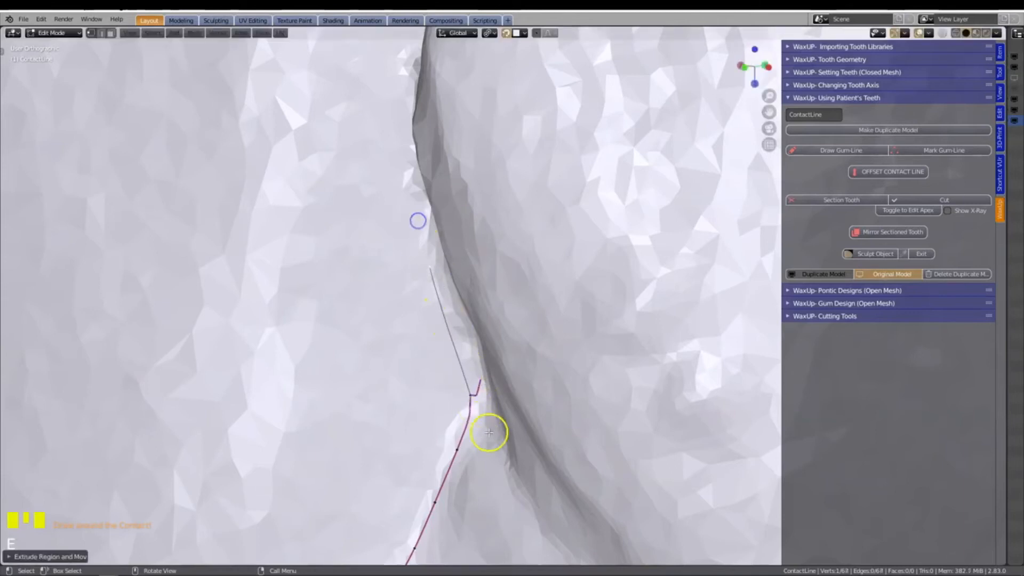
pyautogui.scroll(2, 486, 464)
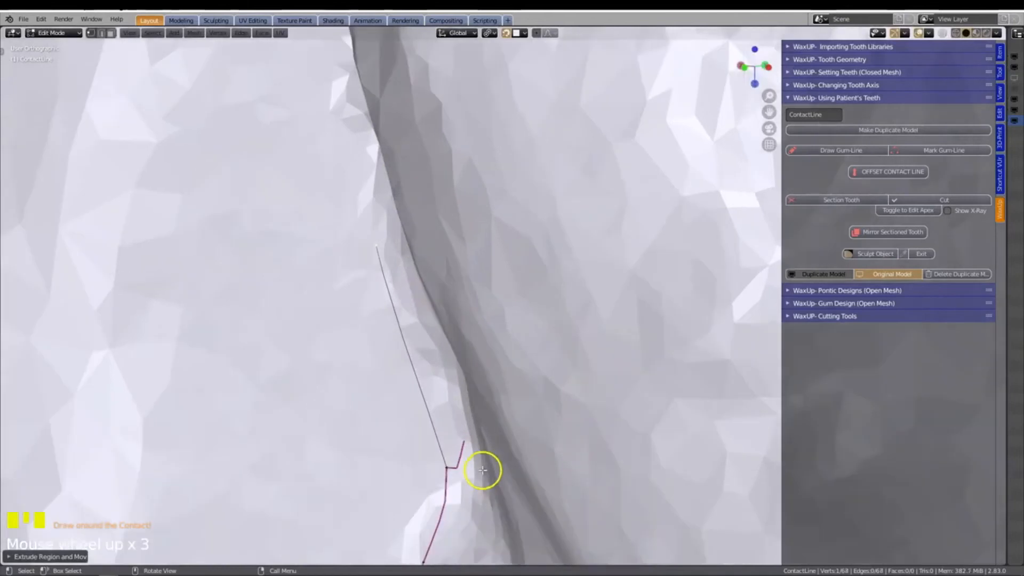
pyautogui.moveTo(475, 471); pyautogui.dragTo(455, 446, button='middle')
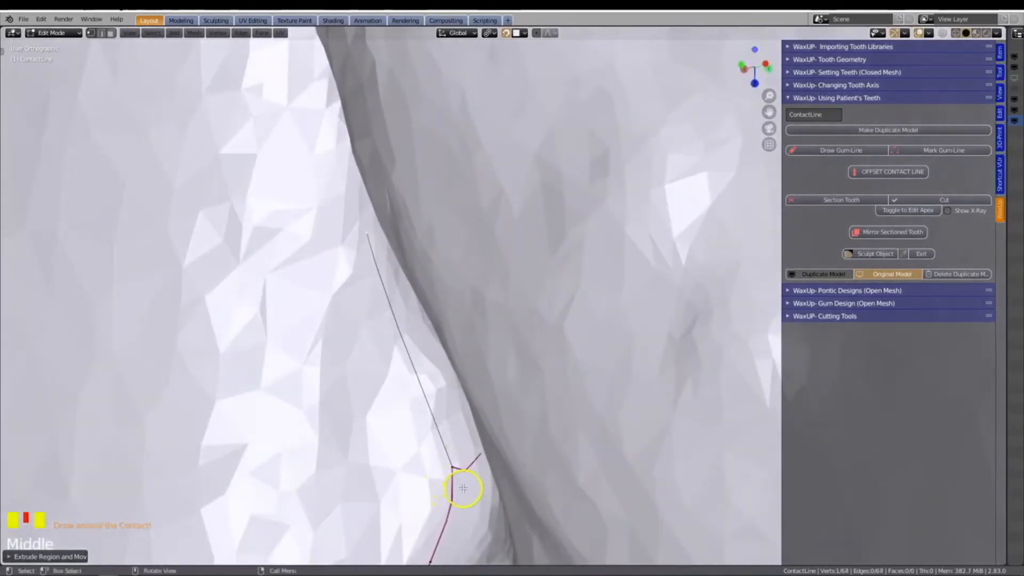
pyautogui.keyDown('shift'); pyautogui.moveTo(465, 487); pyautogui.dragTo(429, 303, button='middle'); pyautogui.keyUp('shift')
pyautogui.scroll(2, 427, 302)
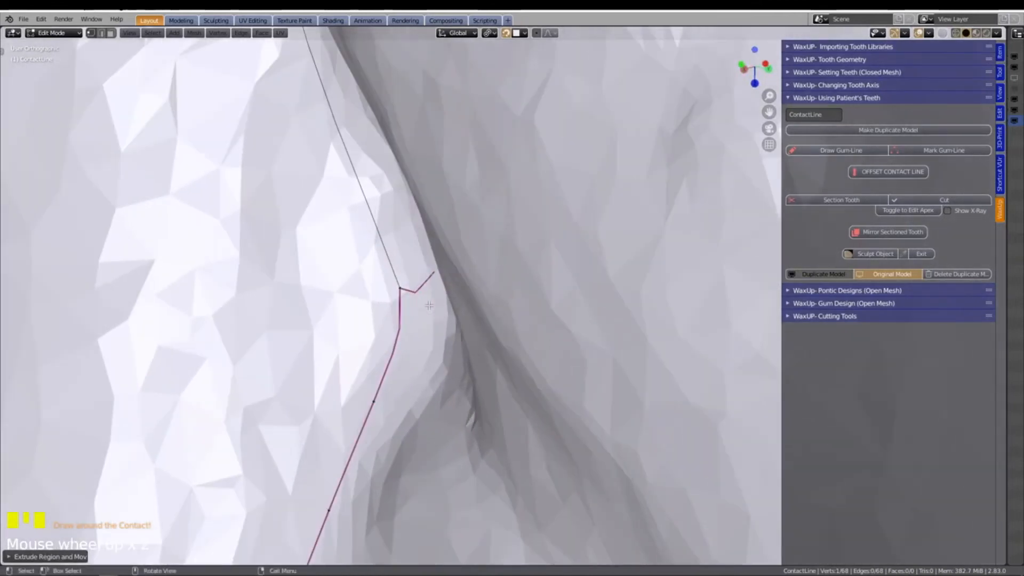
pyautogui.scroll(-2, 415, 306)
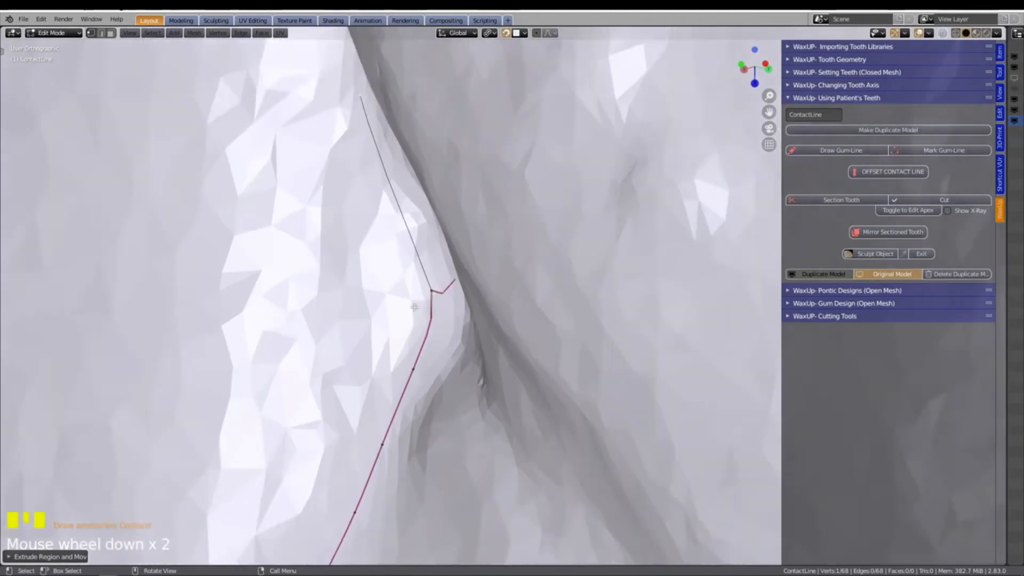
pyautogui.hotkey('ctrl', 'z')
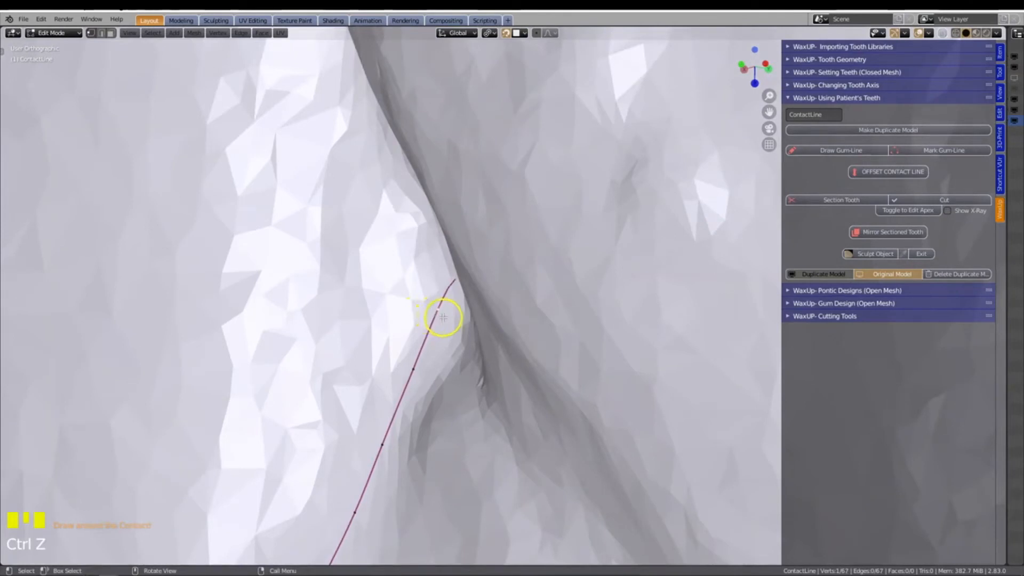
# Extrude the contact line from the selected vertex, starting with a short segment, up the labial side of the contact
pyautogui.press('e')
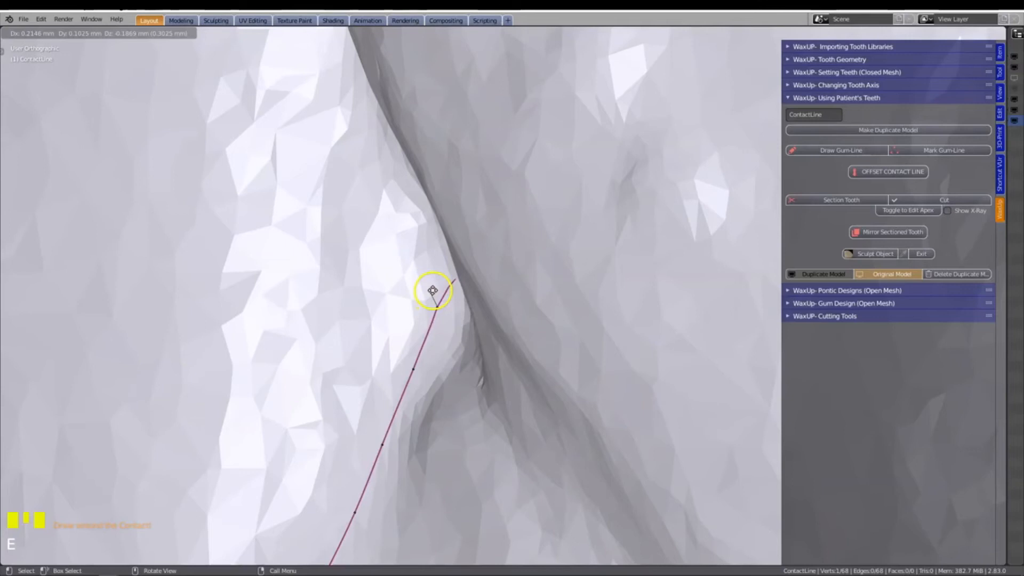
pyautogui.click(432, 291)
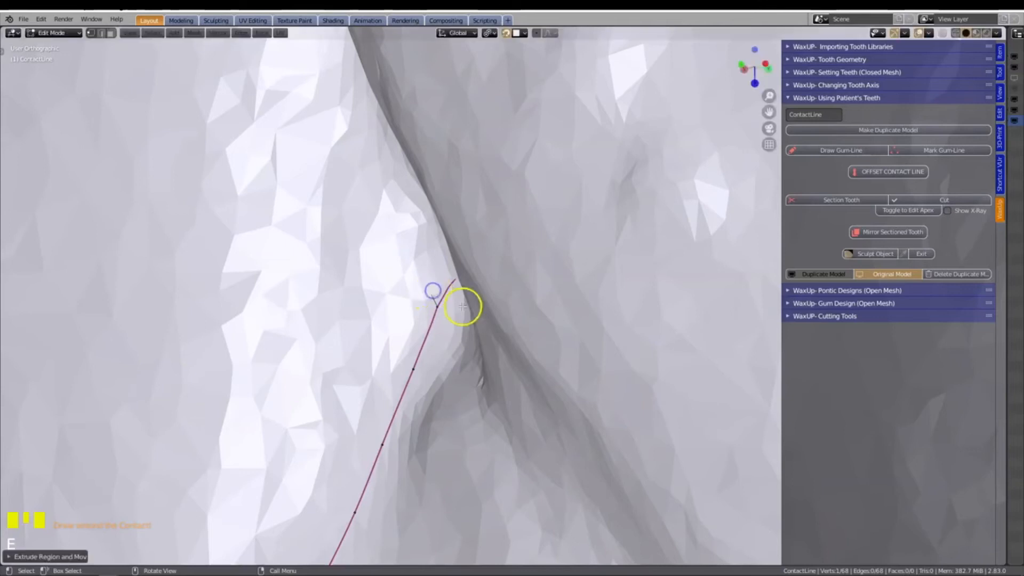
pyautogui.scroll(-4, 475, 313)
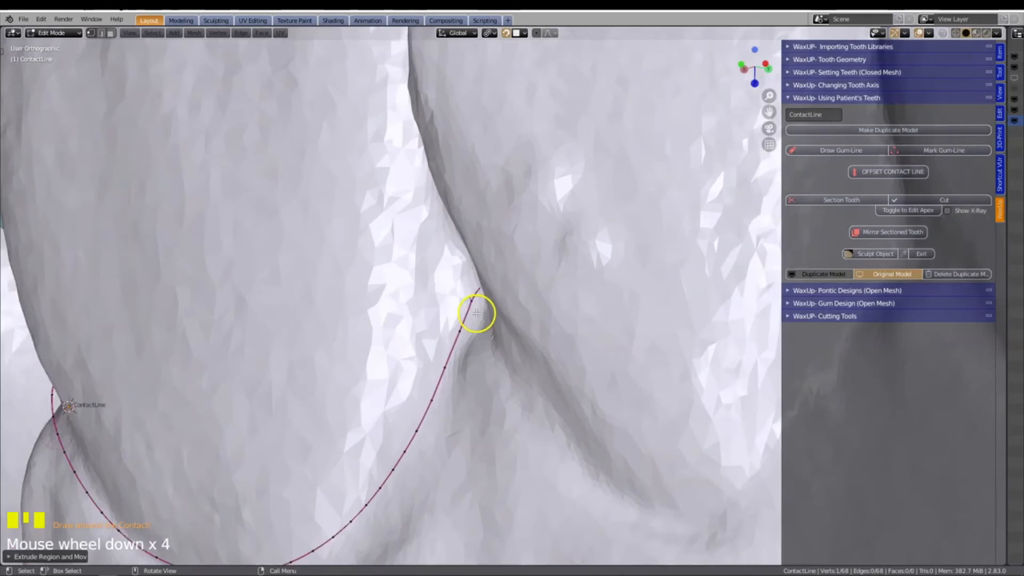
pyautogui.moveTo(477, 313); pyautogui.dragTo(530, 312, button='middle')
pyautogui.scroll(2, 530, 312)
pyautogui.press('e')
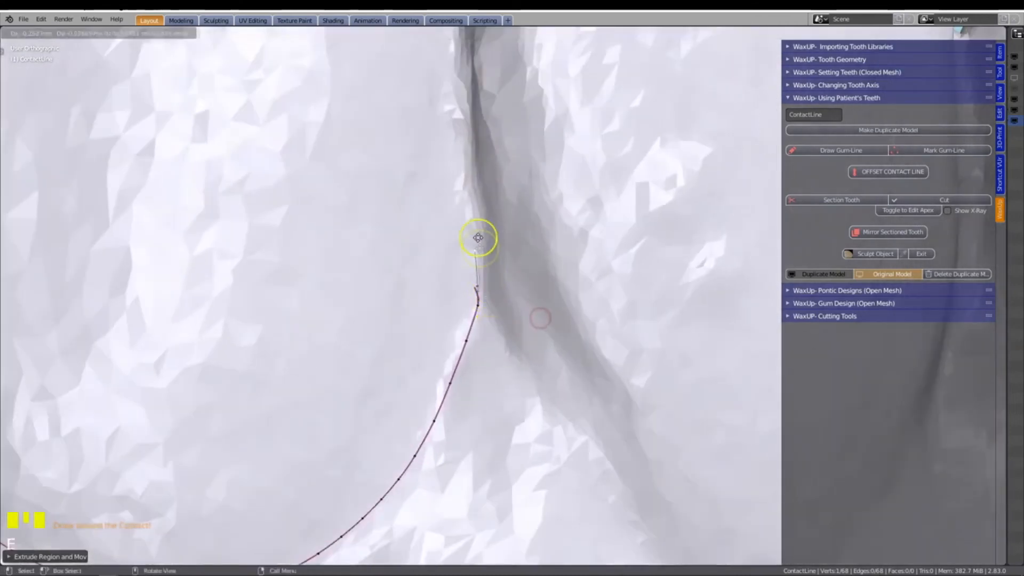
pyautogui.click(489, 104)
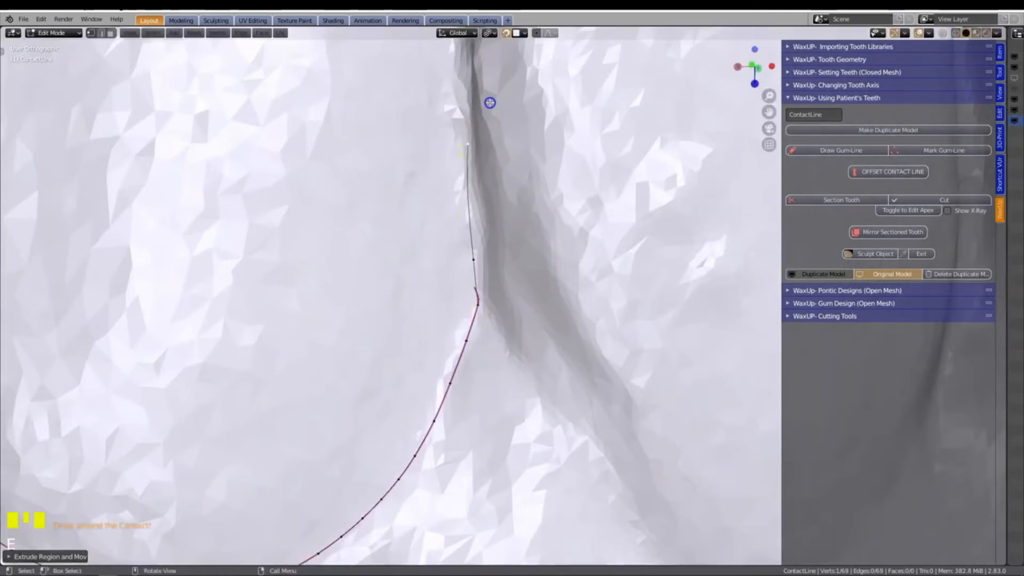
# Extrude the contact line further up the labial side to just above the notch between the central and lateral incisors
pyautogui.keyDown('shift'); pyautogui.moveTo(487, 162); pyautogui.dragTo(478, 414, button='middle'); pyautogui.keyUp('shift')
pyautogui.scroll(1, 478, 414)
pyautogui.moveTo(488, 368); pyautogui.dragTo(502, 380, button='middle')
pyautogui.press('e')
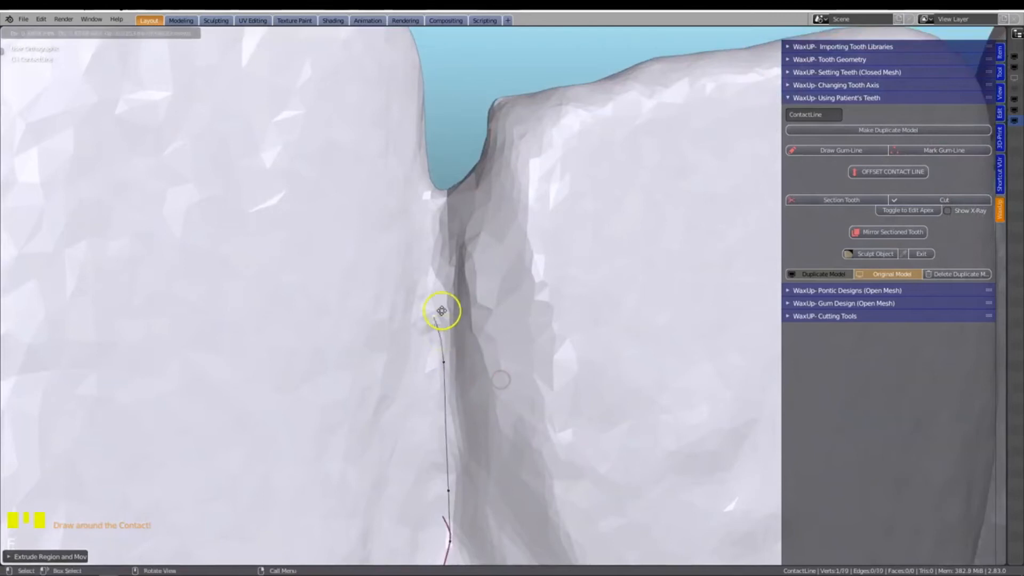
pyautogui.click(451, 250)
pyautogui.press('e')
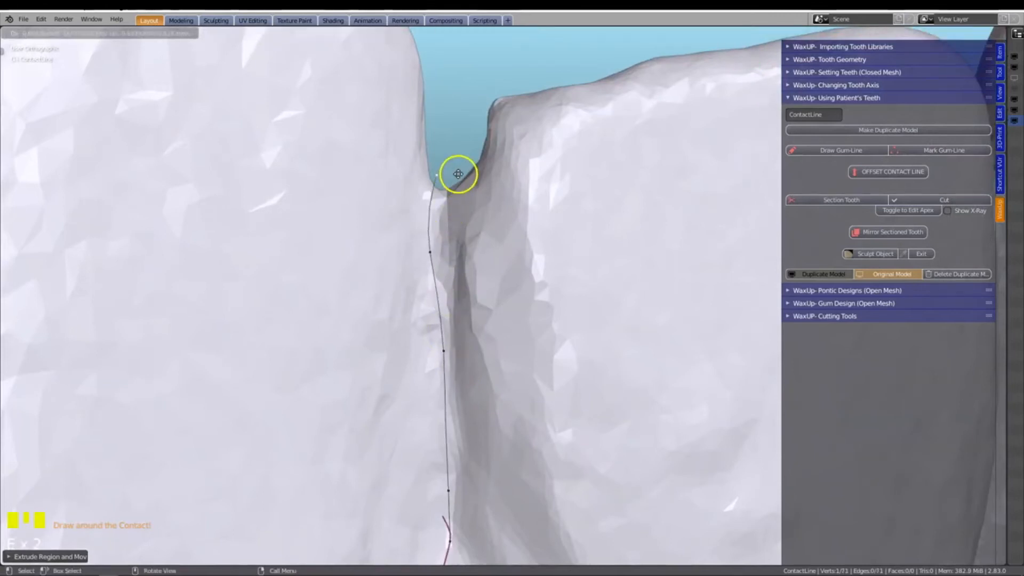
pyautogui.click(461, 166)
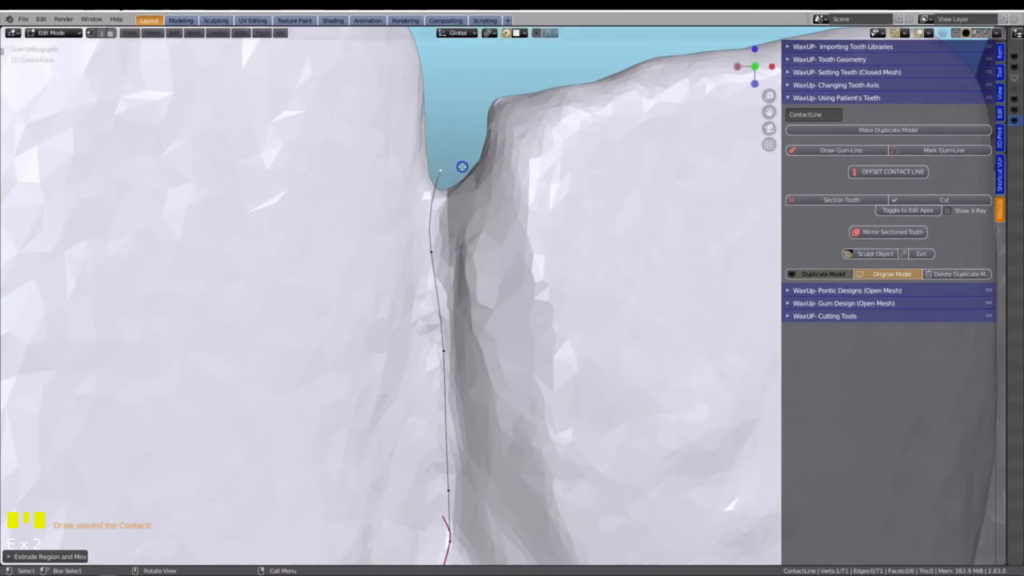
# Extrude the contact line over the notch and down the palatal side of the contact with two more points
pyautogui.moveTo(331, 235); pyautogui.dragTo(581, 323, button='middle')
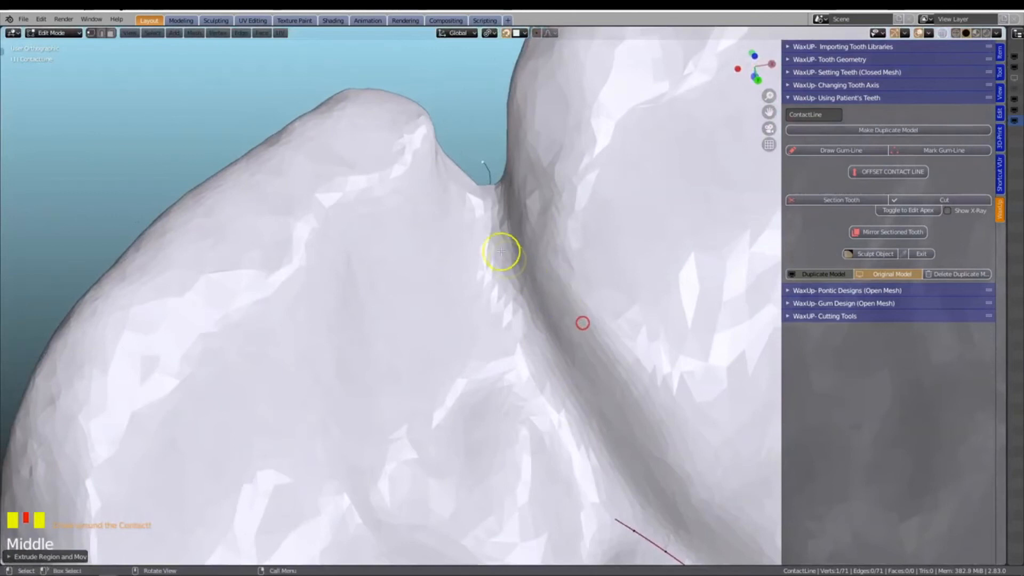
pyautogui.press('e')
pyautogui.click(521, 274)
pyautogui.press('e')
pyautogui.click(579, 439)
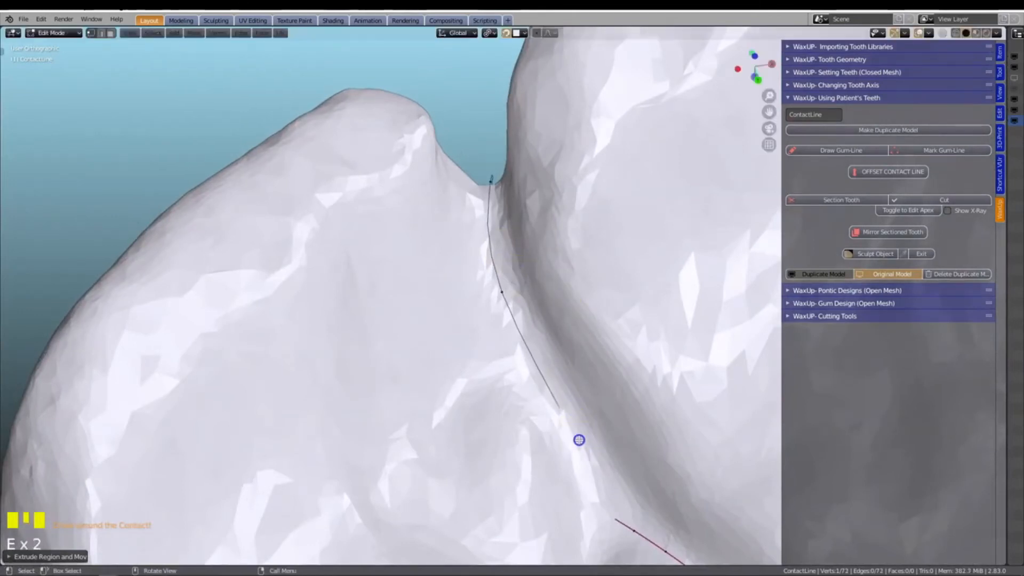
# Extrude the contact line down to the palatal gum margin and join its end to the nearest gum line vertex
pyautogui.keyDown('shift'); pyautogui.moveTo(579, 440); pyautogui.dragTo(434, 297, button='middle'); pyautogui.keyUp('shift')
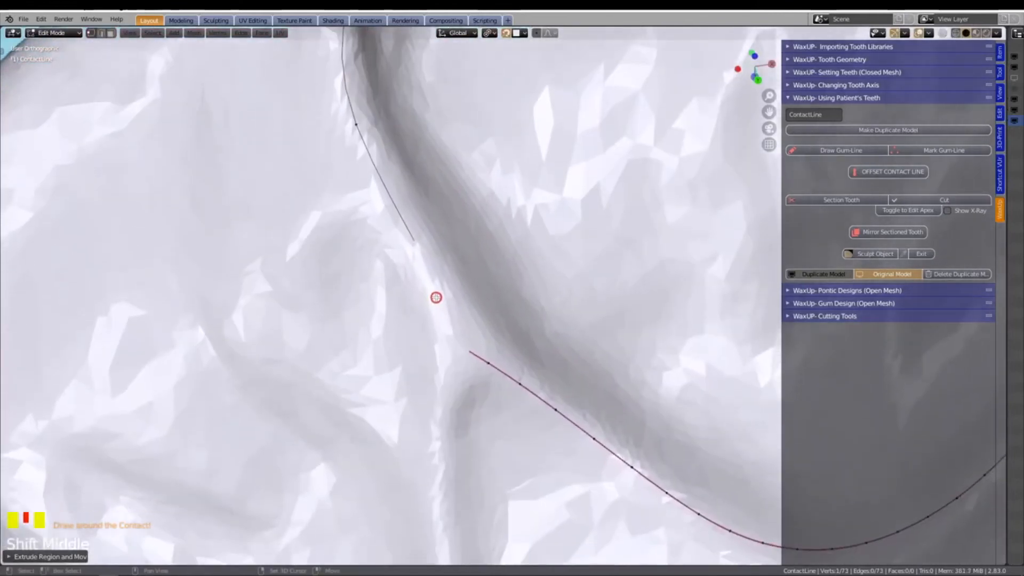
pyautogui.scroll(4, 436, 292)
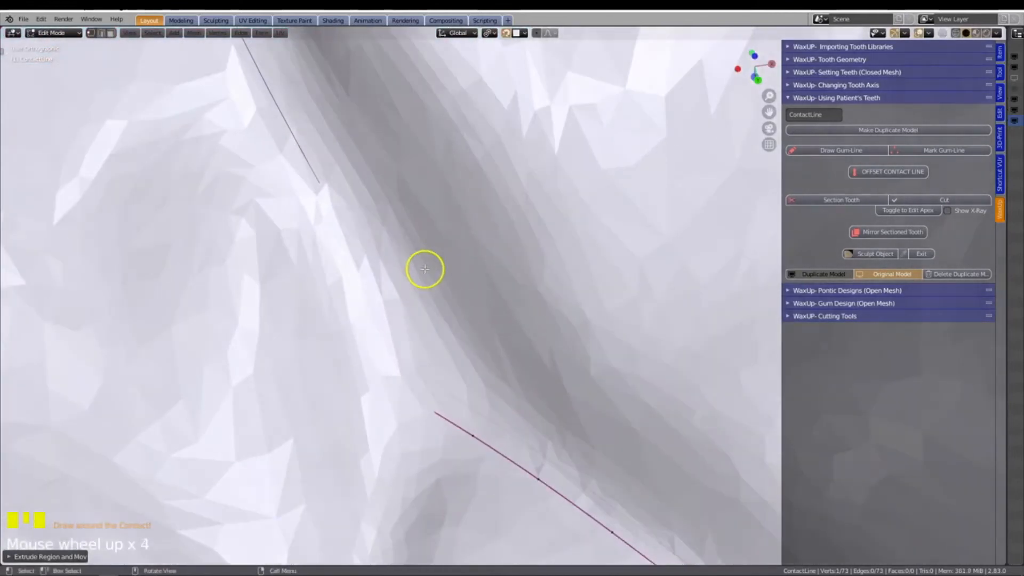
pyautogui.press('e')
pyautogui.click(436, 341)
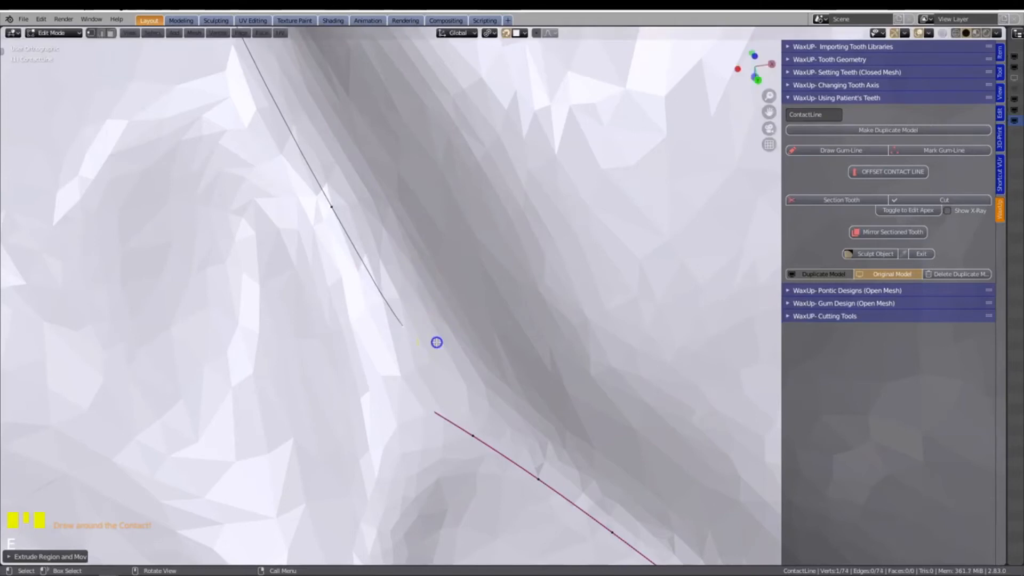
pyautogui.keyDown('shift'); pyautogui.click(475, 435); pyautogui.keyUp('shift')
pyautogui.press('f')
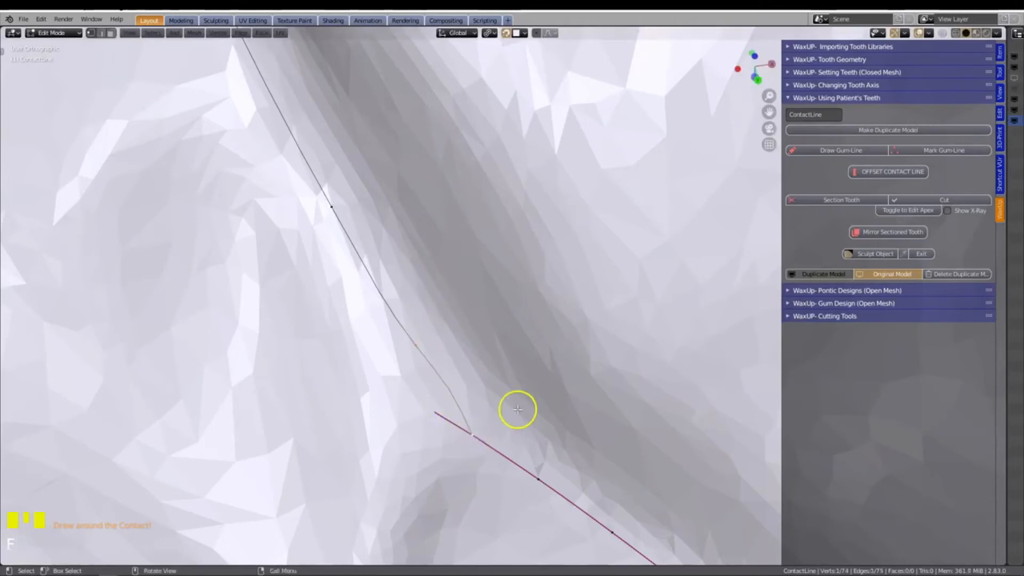
pyautogui.moveTo(508, 407); pyautogui.dragTo(509, 396, button='middle')
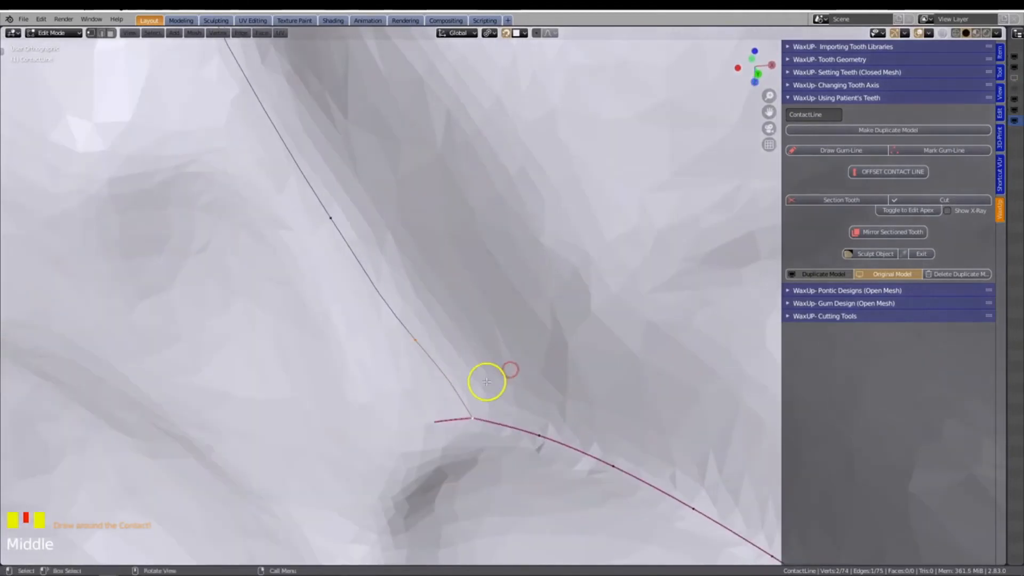
# Adjust the contact line by moving its vertex just before the gum line junction slightly along the tooth surface
pyautogui.scroll(2, 485, 383)
pyautogui.scroll(1, 419, 400)
pyautogui.moveTo(419, 400); pyautogui.dragTo(445, 399, button='middle')
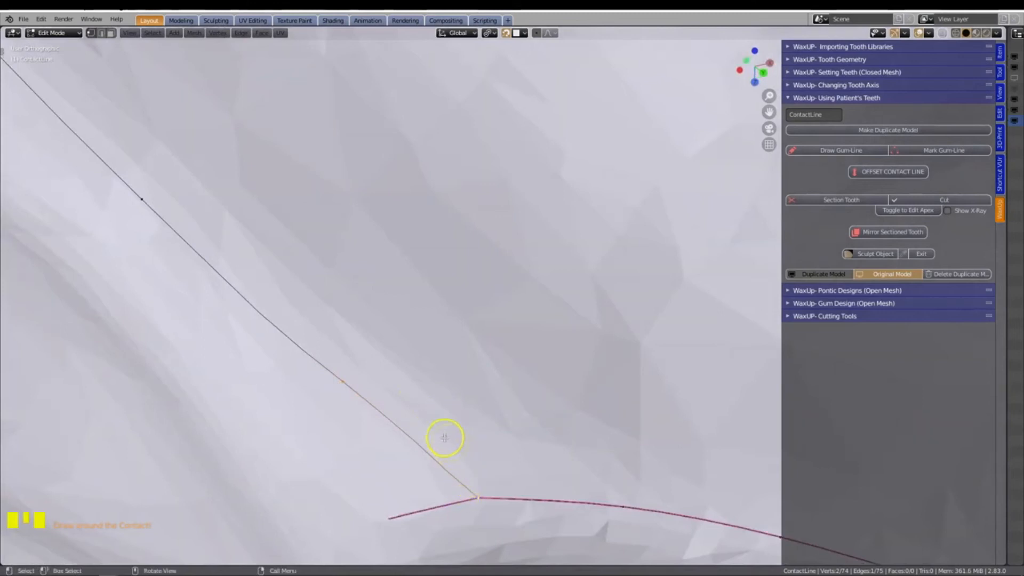
pyautogui.moveTo(392, 408); pyautogui.dragTo(373, 421, button='middle')
pyautogui.click(349, 376)
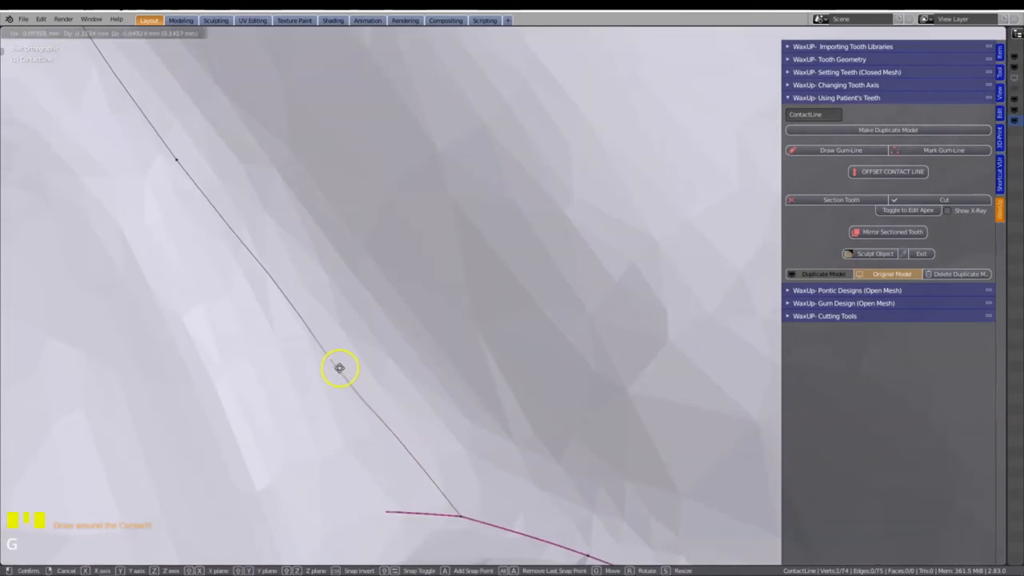
pyautogui.scroll(-4, 394, 371)
pyautogui.moveTo(416, 371); pyautogui.dragTo(425, 363, button='middle')
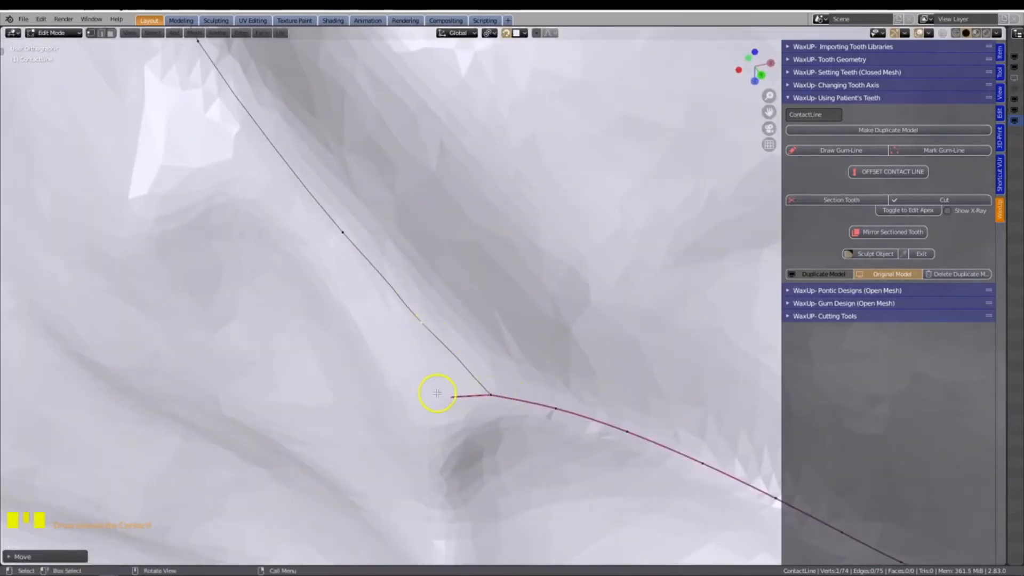
# Check the closed contact line around the central incisor and generate the cutting tool from it with Section Tooth
pyautogui.scroll(-3, 309, 398)
pyautogui.moveTo(308, 398); pyautogui.dragTo(446, 340, button='middle')
pyautogui.scroll(-7, 447, 339)
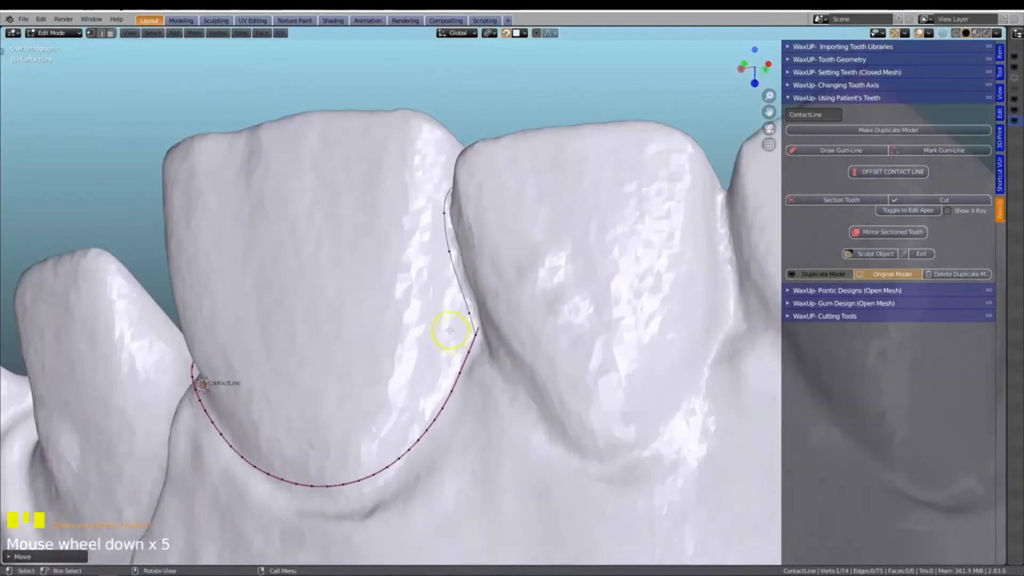
pyautogui.moveTo(376, 262); pyautogui.dragTo(449, 330, button='middle')
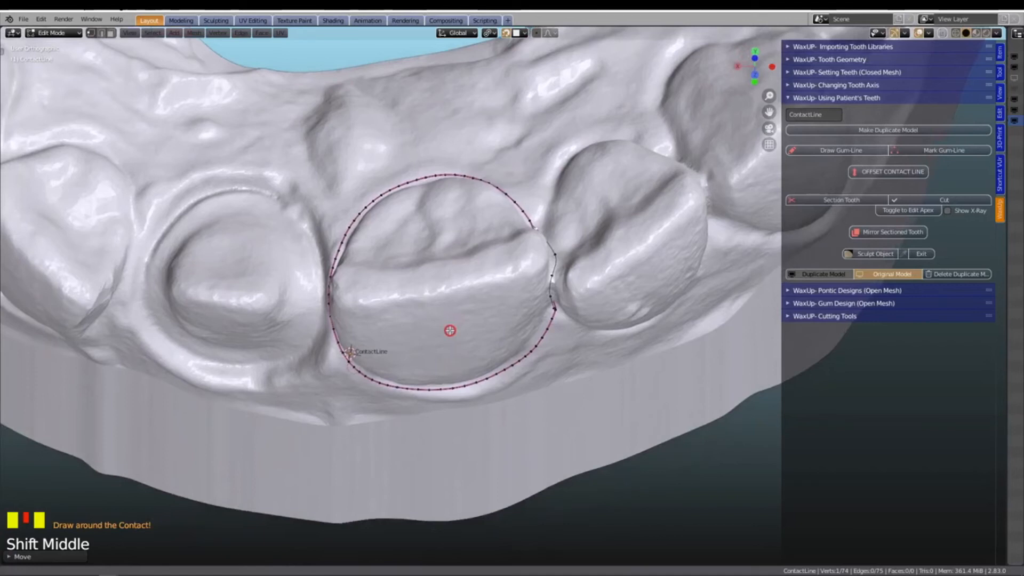
pyautogui.moveTo(450, 328)
pyautogui.mouseDown(button='middle')
pyautogui.moveTo(457, 293)
pyautogui.moveTo(407, 306)
pyautogui.moveTo(434, 343)
pyautogui.moveTo(450, 343)
pyautogui.mouseUp(button='middle')
pyautogui.scroll(2, 453, 336)
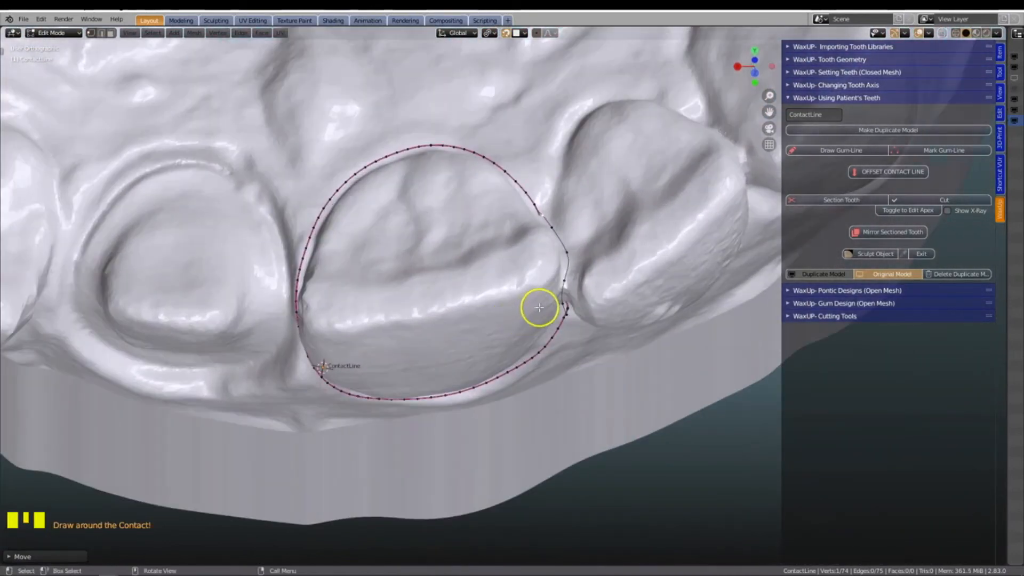
pyautogui.click(831, 200)
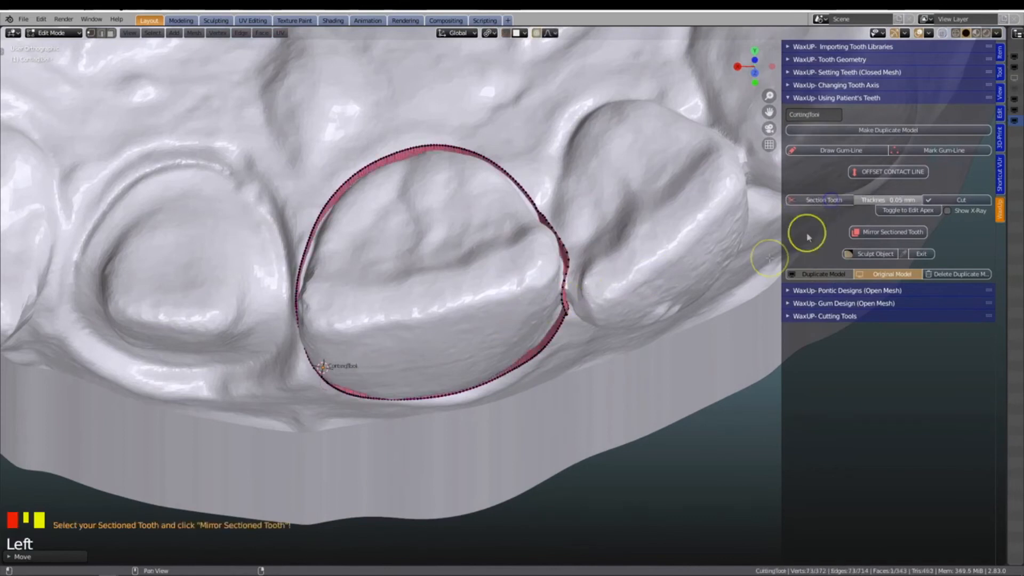
# Nudge the cutting tool's vertex over the notch between the central and lateral incisors, using proportional editing
pyautogui.moveTo(598, 328); pyautogui.dragTo(507, 332, button='middle')
pyautogui.scroll(3, 537, 374)
pyautogui.moveTo(450, 368); pyautogui.dragTo(533, 345, button='middle')
pyautogui.keyDown('shift'); pyautogui.moveTo(512, 238); pyautogui.dragTo(511, 361, button='middle'); pyautogui.keyUp('shift')
pyautogui.click(512, 325)
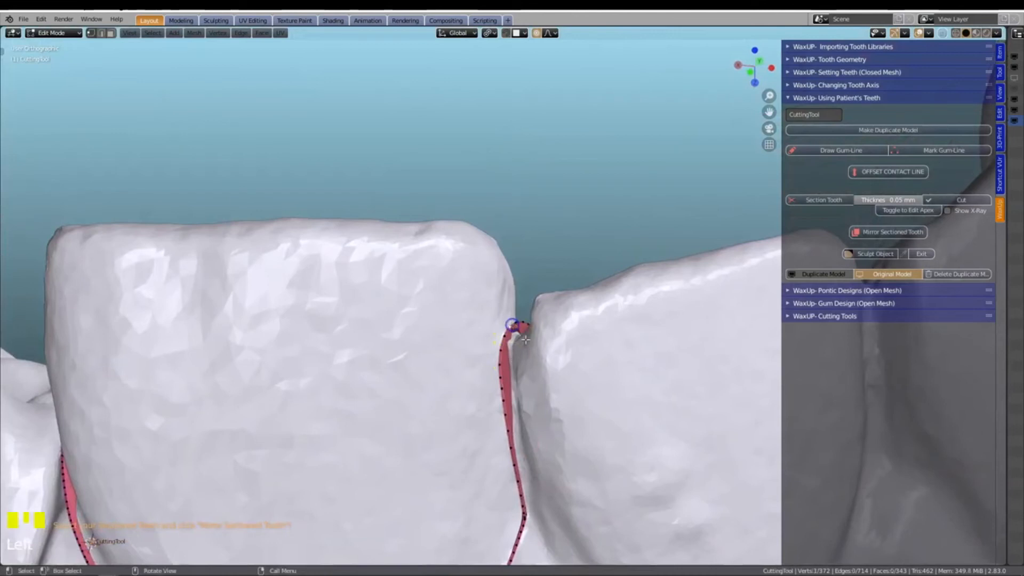
pyautogui.press('g')
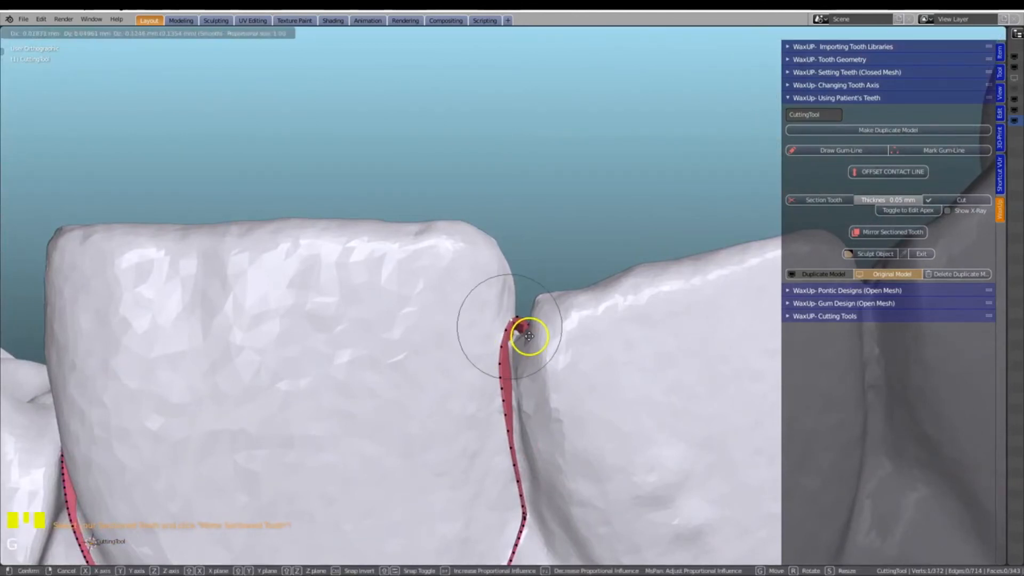
pyautogui.click(529, 339)
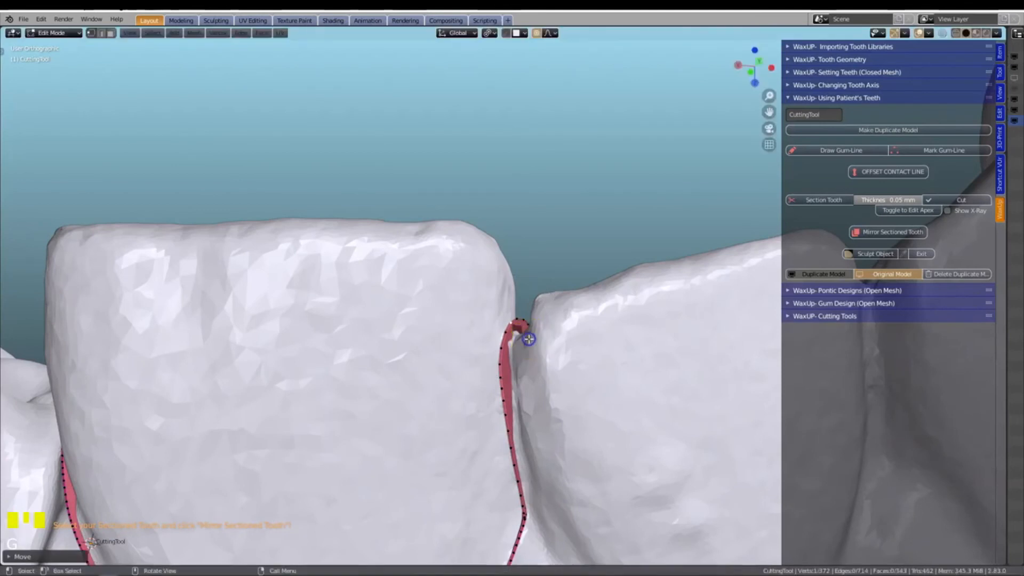
# Try a cutting tool thickness of 0.1 mm and set it back to 0.05 mm
pyautogui.scroll(-5, 528, 341)
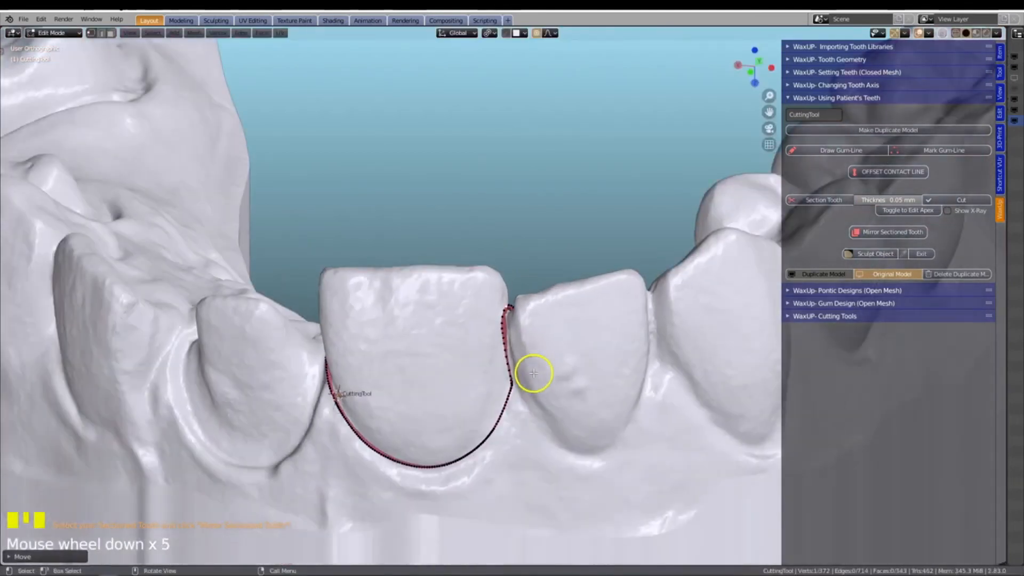
pyautogui.keyDown('shift'); pyautogui.moveTo(531, 340); pyautogui.dragTo(530, 322, button='middle'); pyautogui.keyUp('shift')
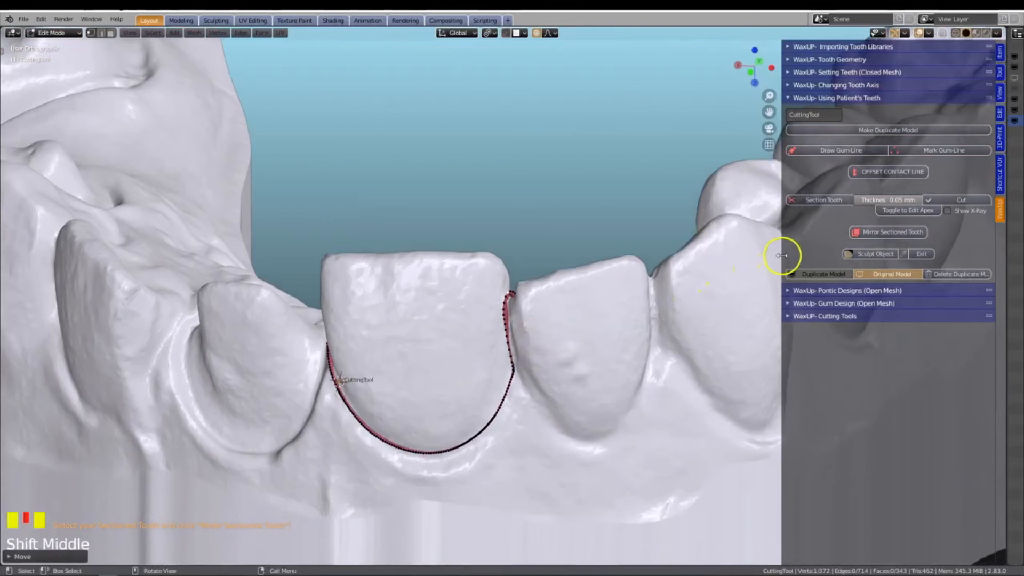
pyautogui.moveTo(781, 251); pyautogui.dragTo(704, 282)
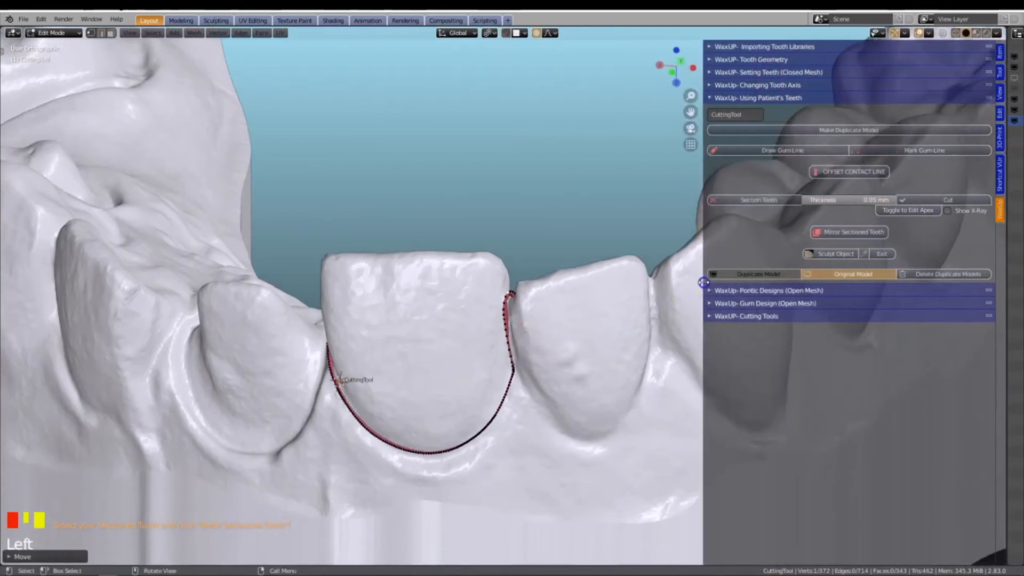
pyautogui.click(853, 200)
pyautogui.write('0.1')
pyautogui.press('Return')
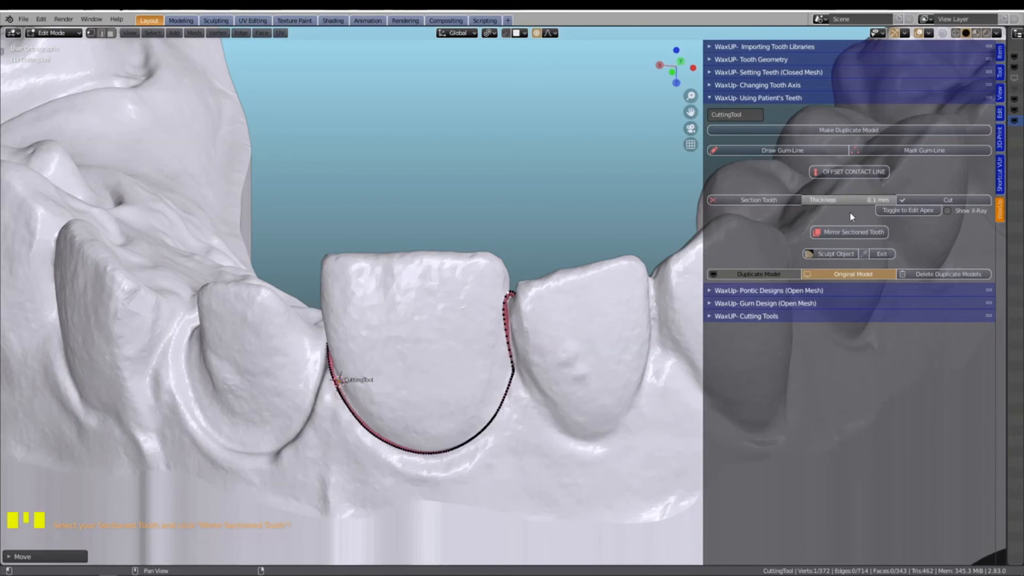
pyautogui.click(853, 201)
pyautogui.write('0.05')
pyautogui.click(850, 220)
pyautogui.click(870, 216)
# Turn on the X-ray display and switch to editing the cutting tool's apex
pyautogui.click(948, 212)
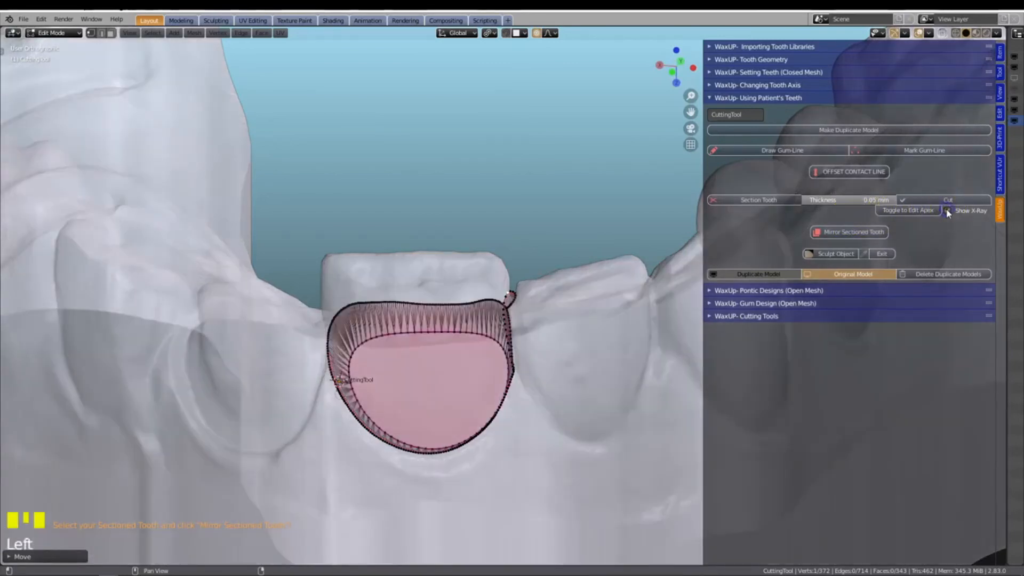
pyautogui.click(902, 211)
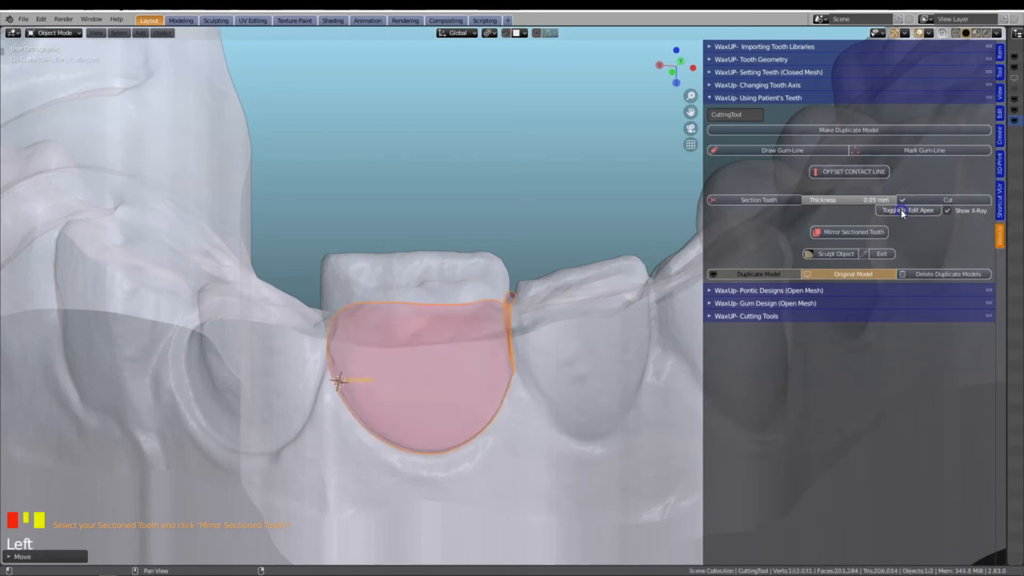
pyautogui.click(902, 211)
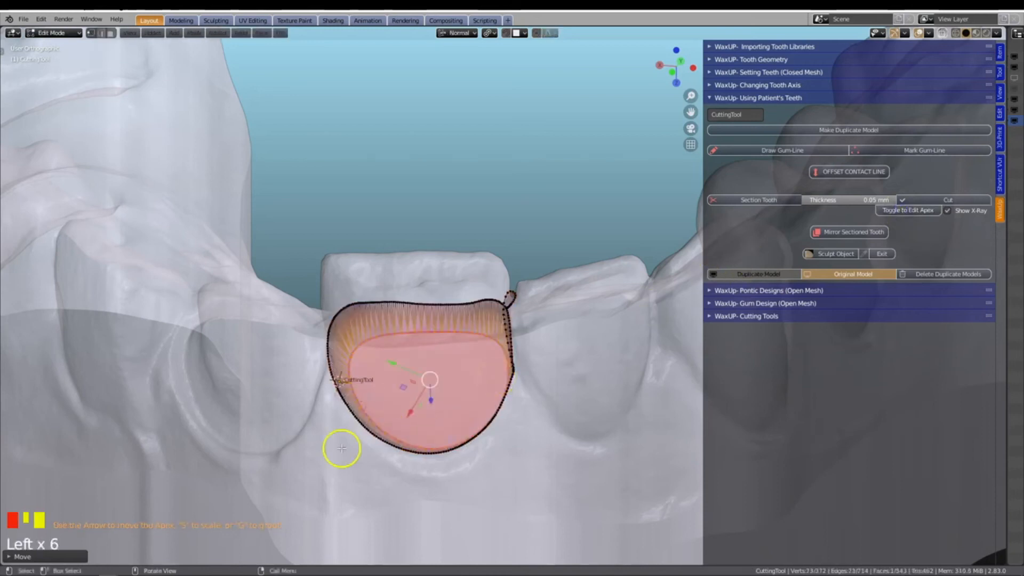
# Push the cutting tool's apex deeper into the model along its normal, scale it down slightly, and finish apex editing
pyautogui.moveTo(334, 449); pyautogui.dragTo(438, 423, button='middle')
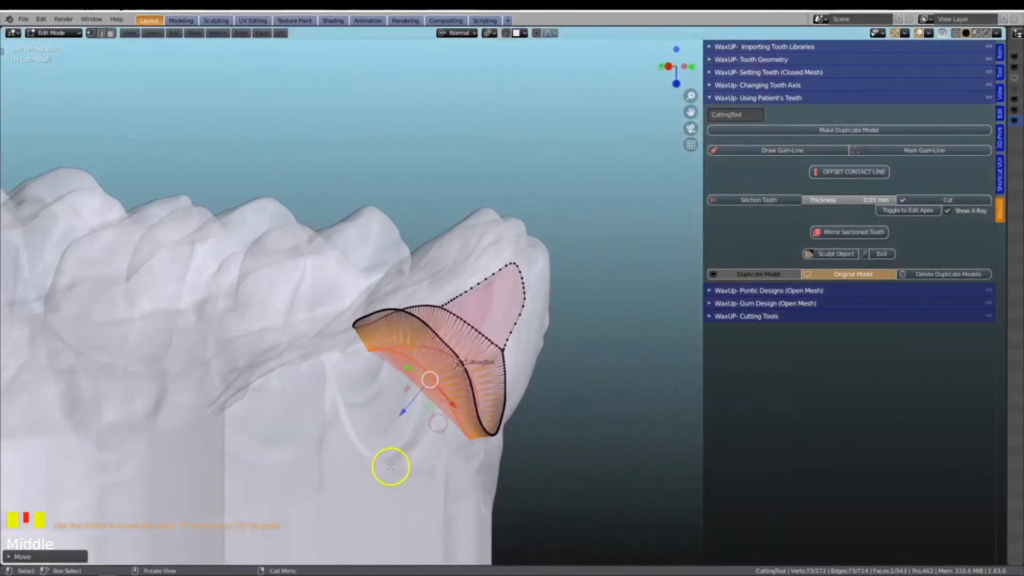
pyautogui.scroll(2, 389, 467)
pyautogui.scroll(1, 390, 467)
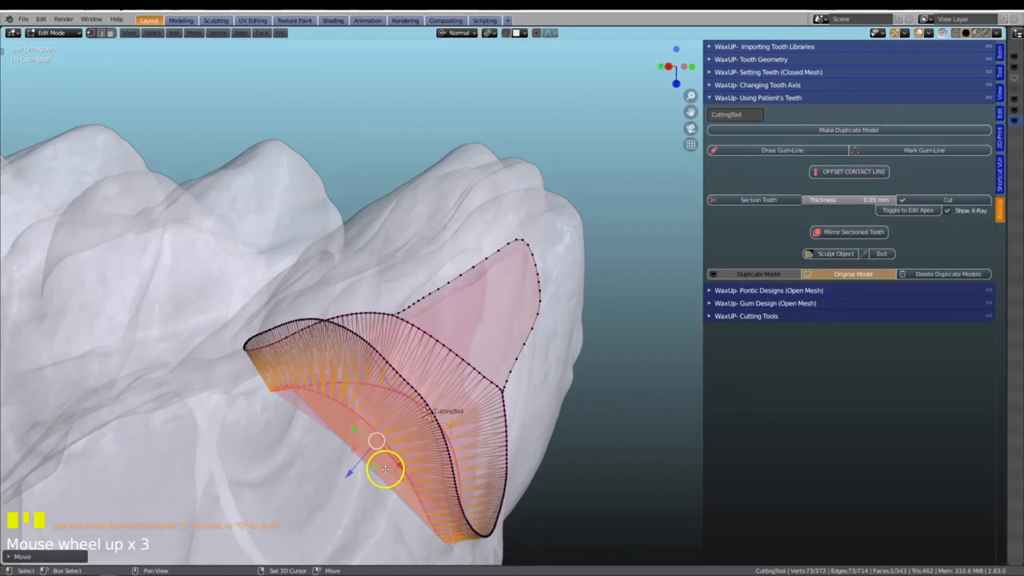
pyautogui.keyDown('shift'); pyautogui.moveTo(385, 469); pyautogui.dragTo(477, 389, button='middle'); pyautogui.keyUp('shift')
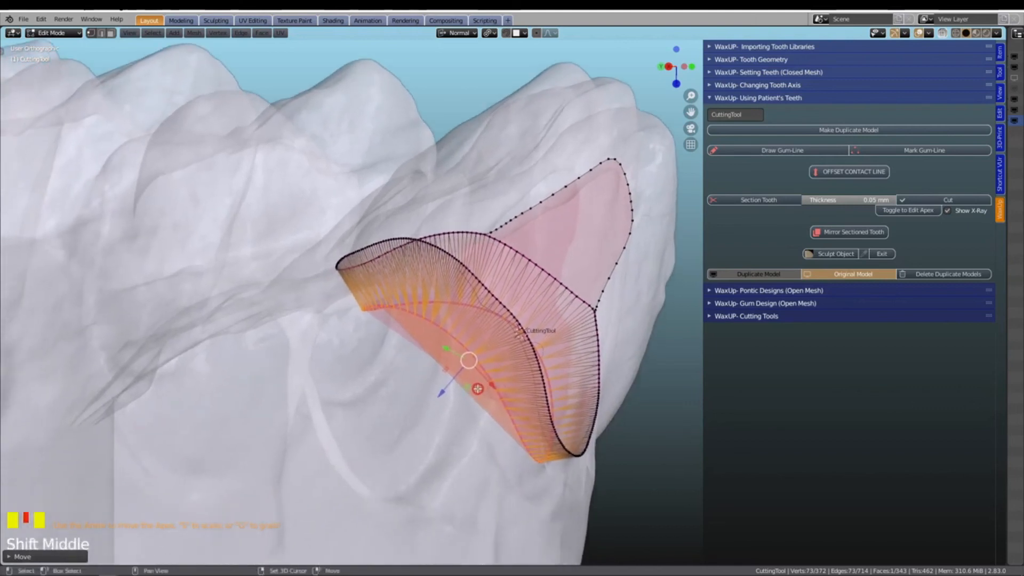
pyautogui.moveTo(443, 392)
pyautogui.mouseDown()
pyautogui.moveTo(464, 362)
pyautogui.moveTo(383, 459)
pyautogui.moveTo(441, 391)
pyautogui.moveTo(350, 475)
pyautogui.moveTo(427, 390)
pyautogui.mouseUp()
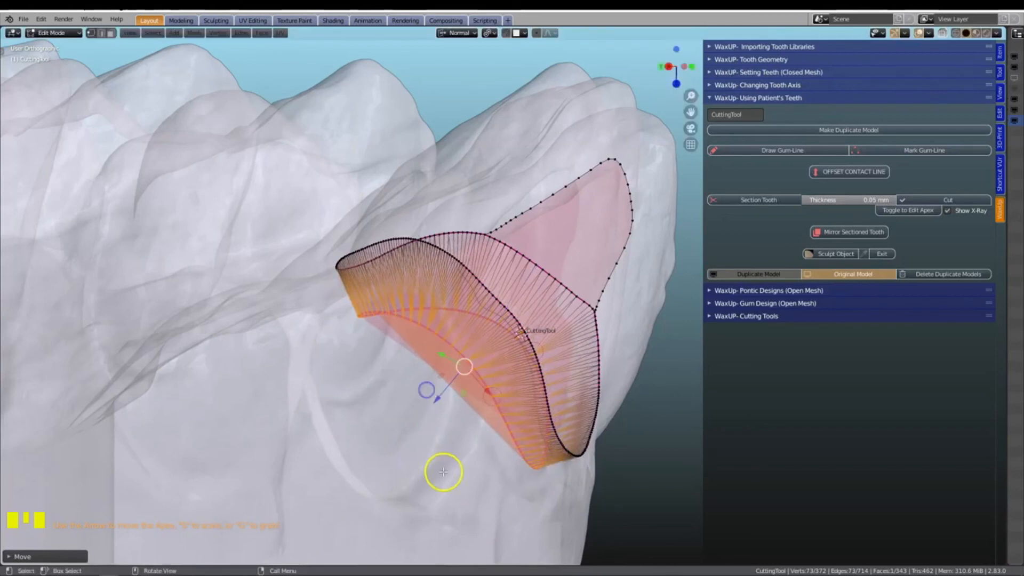
pyautogui.press('s')
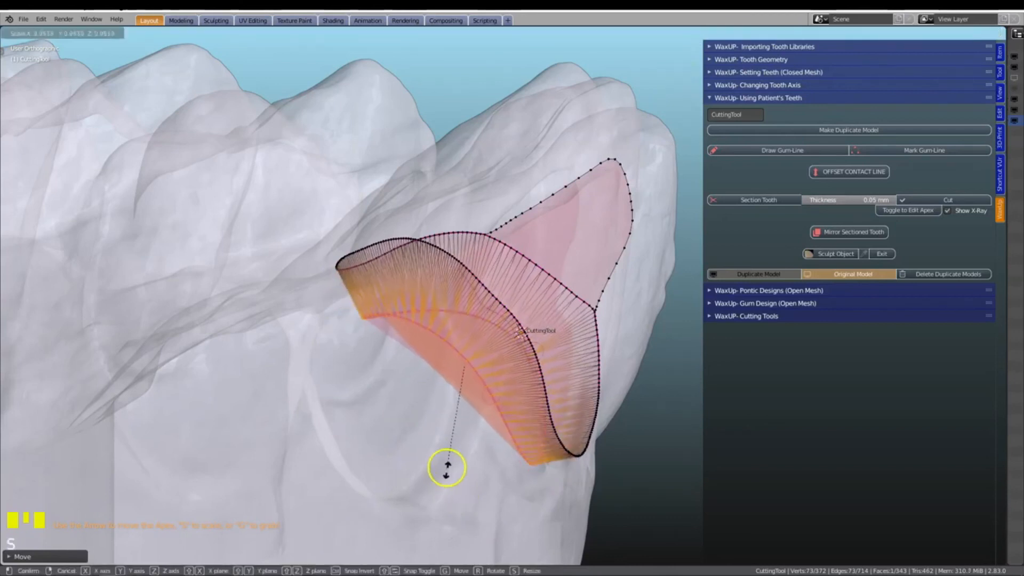
pyautogui.click(447, 468)
pyautogui.moveTo(433, 394)
pyautogui.mouseDown()
pyautogui.moveTo(391, 427)
pyautogui.moveTo(415, 399)
pyautogui.mouseUp()
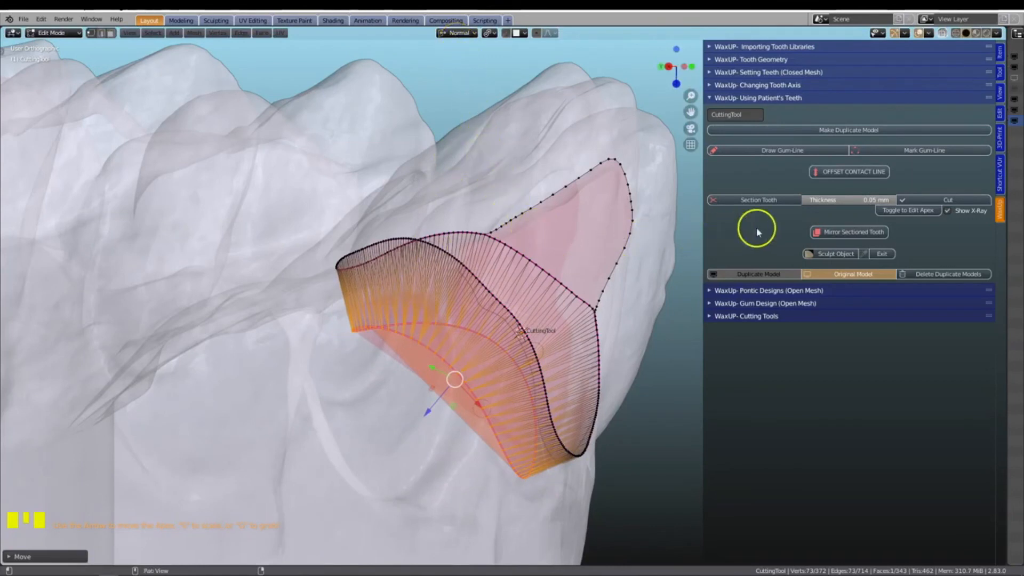
pyautogui.click(896, 211)
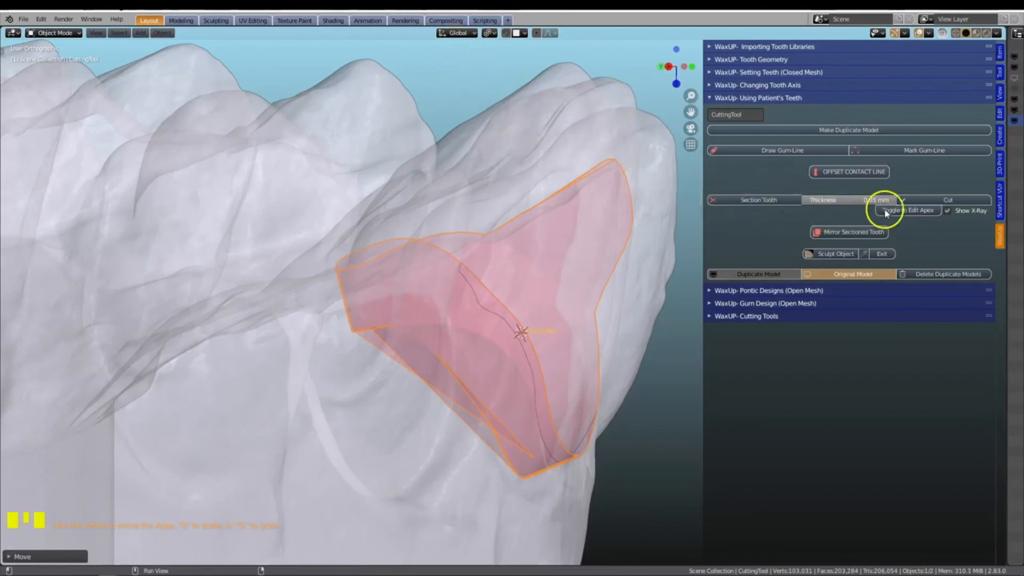
# Turn off the X-ray display and cut the central incisor out of the duplicate model with the cutting tool
pyautogui.click(947, 210)
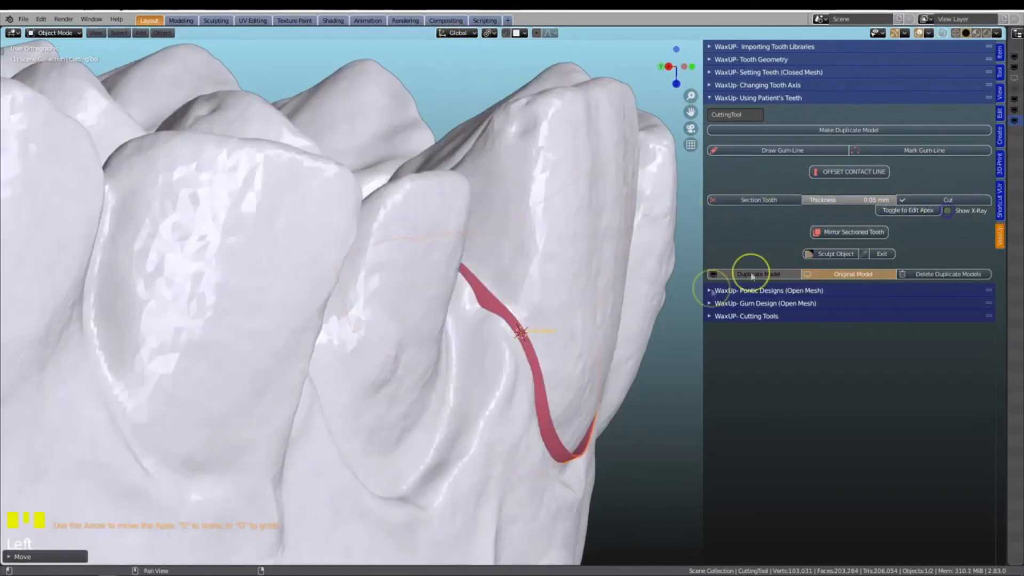
pyautogui.moveTo(614, 351); pyautogui.dragTo(419, 378, button='middle')
pyautogui.scroll(1, 521, 357)
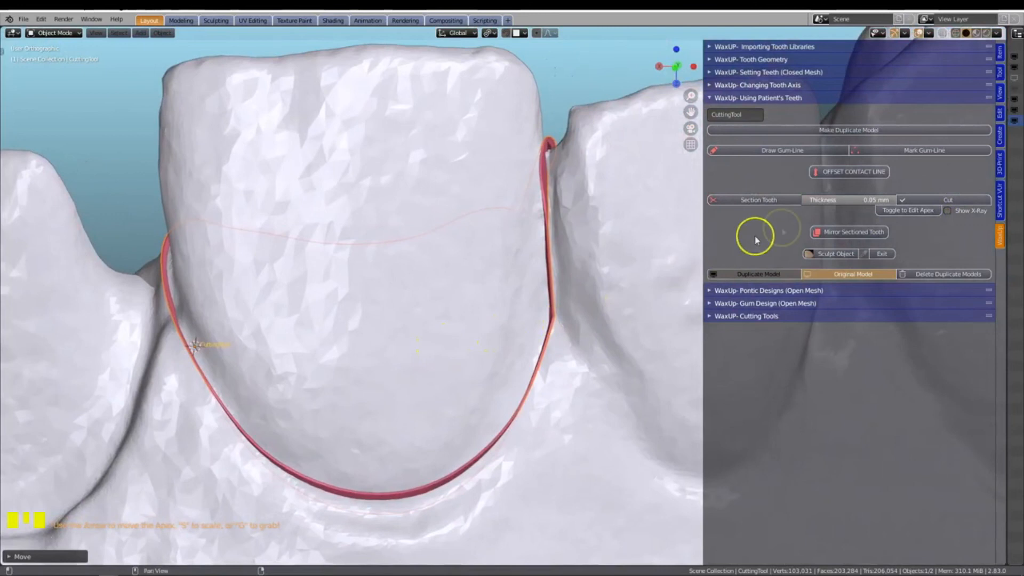
pyautogui.click(920, 200)
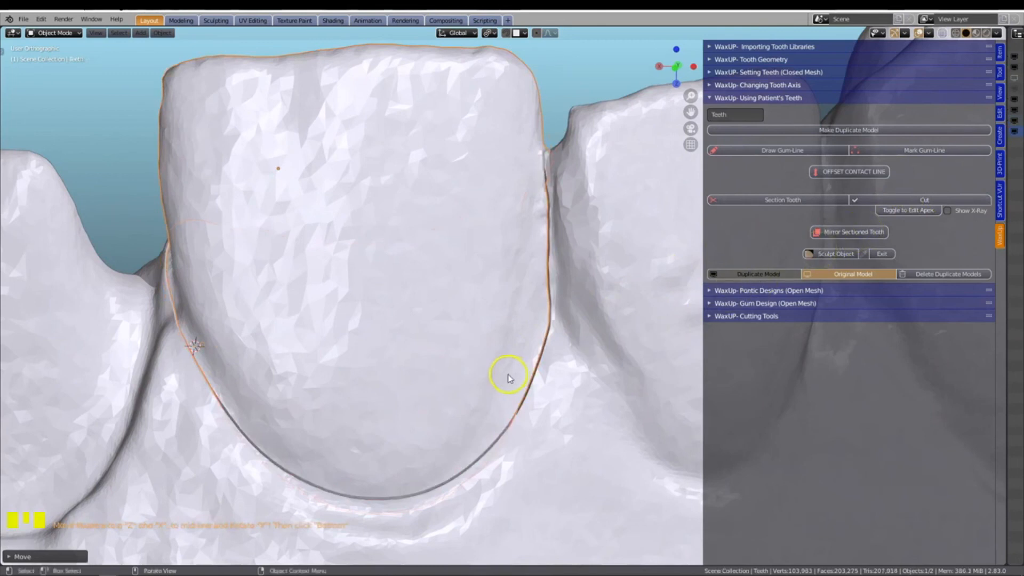
# Hide the sectioned tooth temporarily to examine the cut socket, and undo the hiding
pyautogui.scroll(-2, 508, 379)
pyautogui.scroll(-1, 507, 380)
pyautogui.keyDown('shift'); pyautogui.moveTo(508, 380); pyautogui.dragTo(415, 298, button='middle'); pyautogui.keyUp('shift')
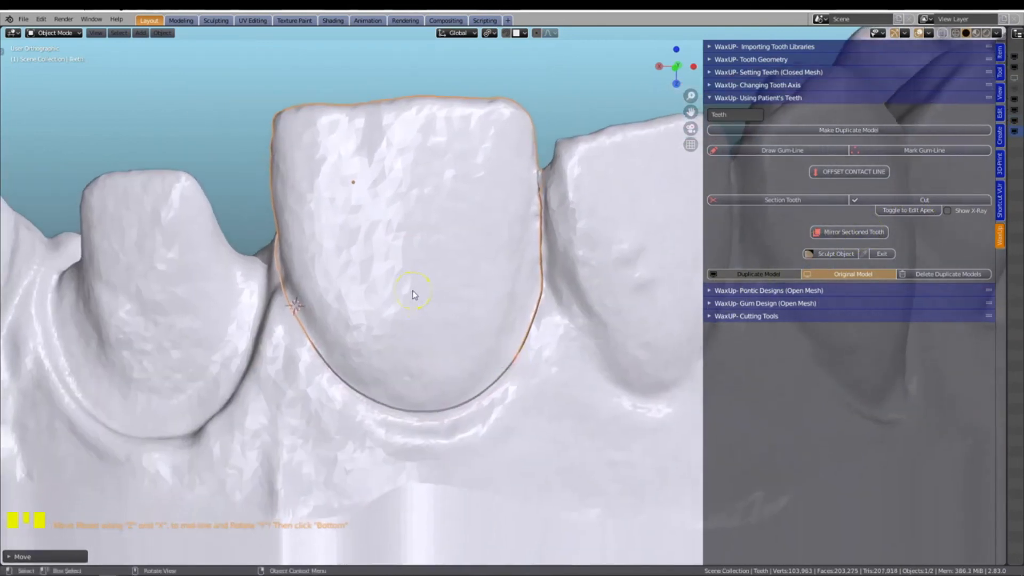
pyautogui.doubleClick(414, 295)
pyautogui.press('h')
pyautogui.scroll(-4, 413, 294)
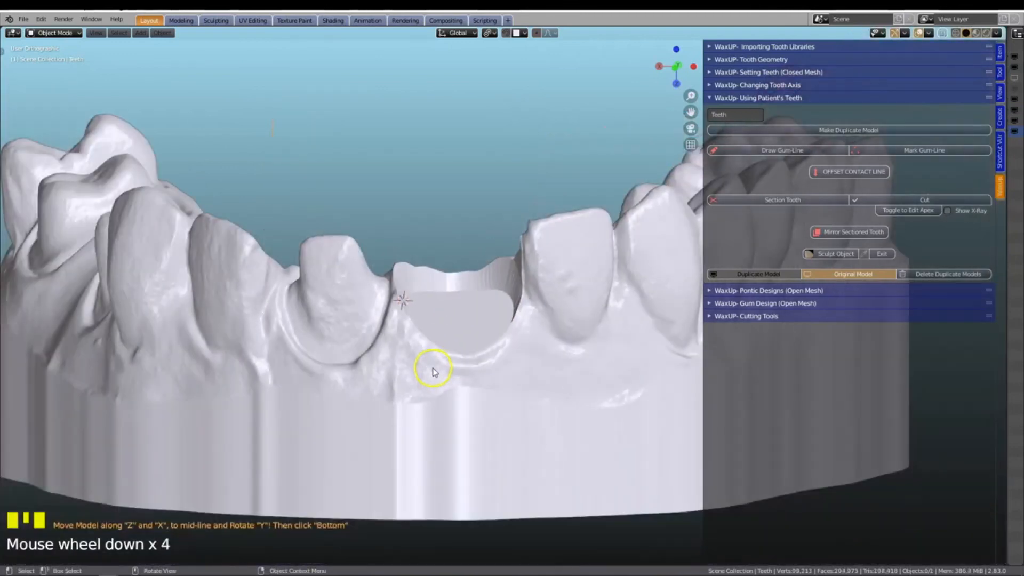
pyautogui.moveTo(433, 372)
pyautogui.mouseDown(button='middle')
pyautogui.moveTo(459, 386)
pyautogui.moveTo(475, 380)
pyautogui.moveTo(455, 354)
pyautogui.moveTo(441, 375)
pyautogui.mouseUp(button='middle')
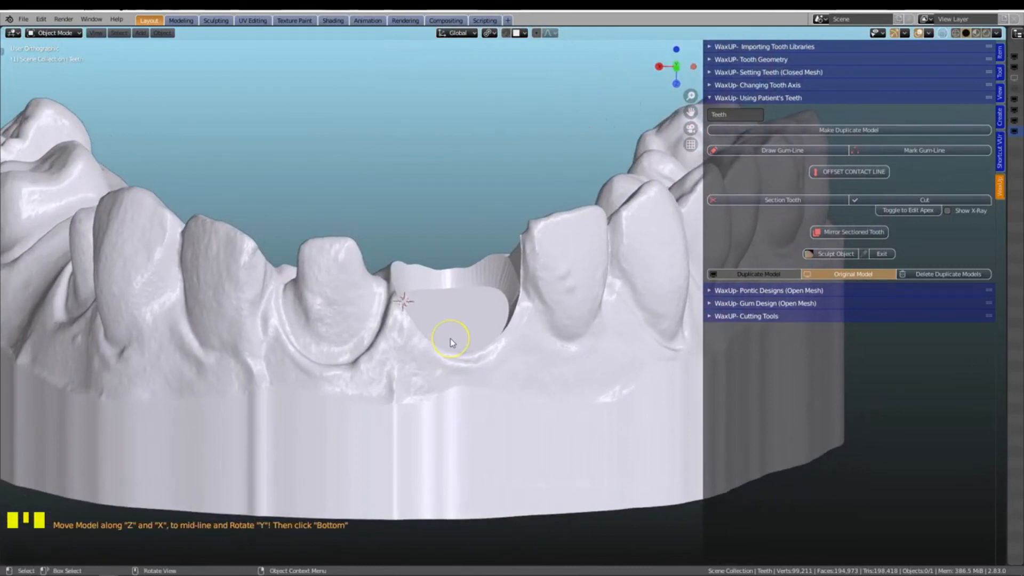
pyautogui.hotkey('ctrl', 'z')
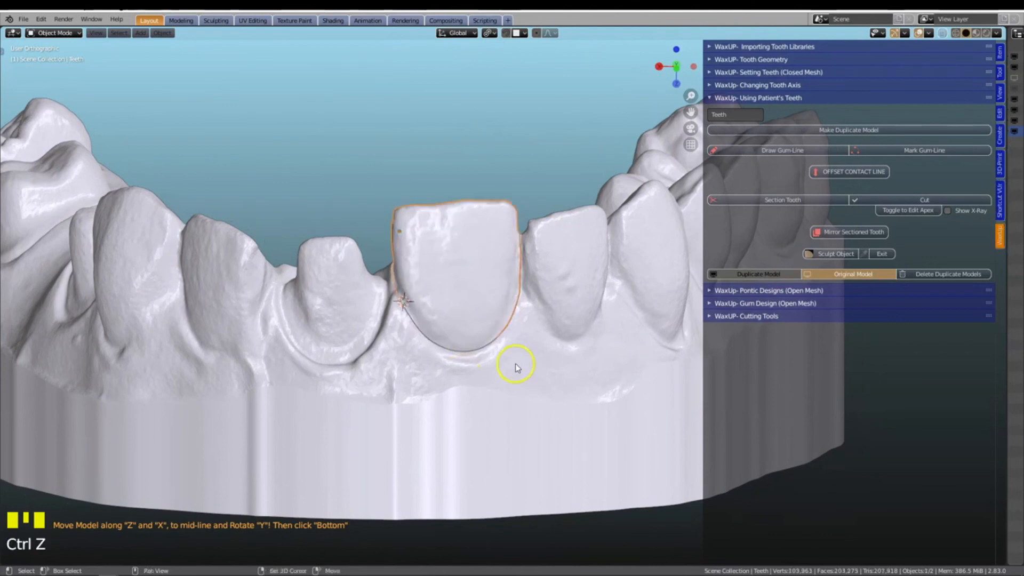
# Widen the scene outliner to examine the sectioned tooth's entry in the Wax-Ups collection, and narrow it again
pyautogui.keyDown('shift'); pyautogui.moveTo(516, 367); pyautogui.dragTo(491, 400, button='middle'); pyautogui.keyUp('shift')
pyautogui.click(450, 336)
pyautogui.click(452, 338)
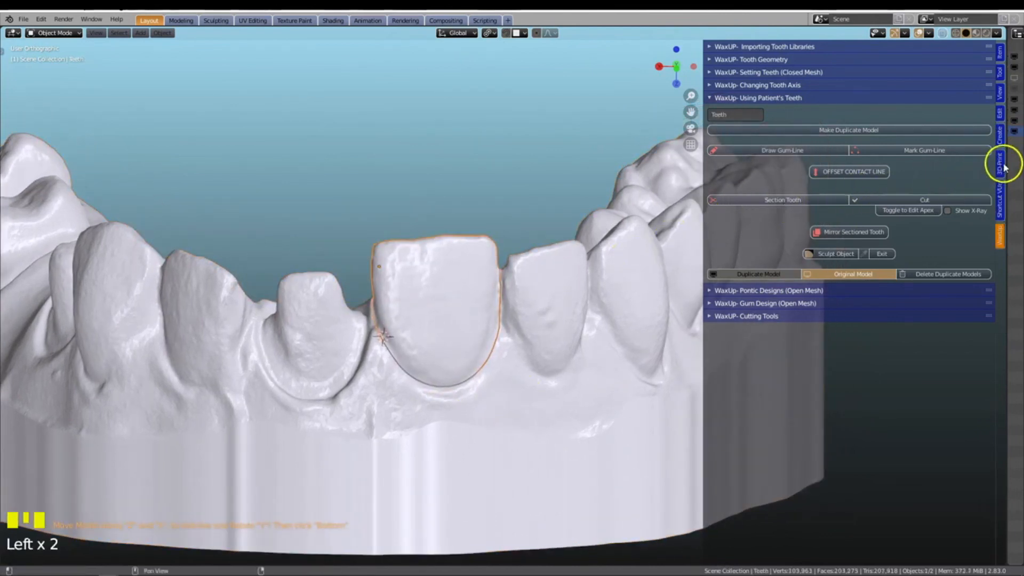
pyautogui.moveTo(1007, 159); pyautogui.dragTo(1007, 159)
pyautogui.moveTo(804, 202); pyautogui.dragTo(765, 200)
pyautogui.click(824, 132)
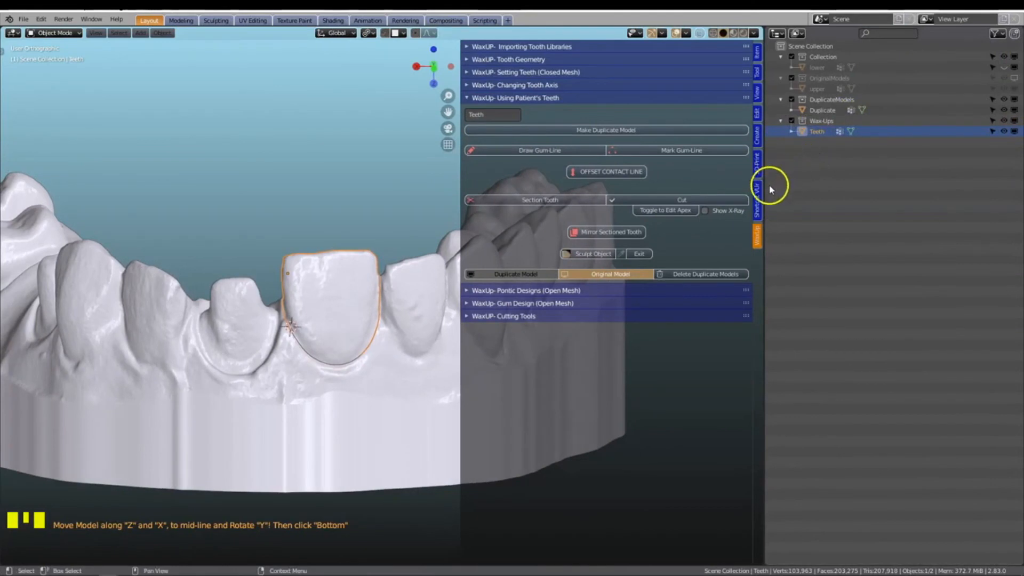
pyautogui.moveTo(764, 191); pyautogui.dragTo(990, 206)
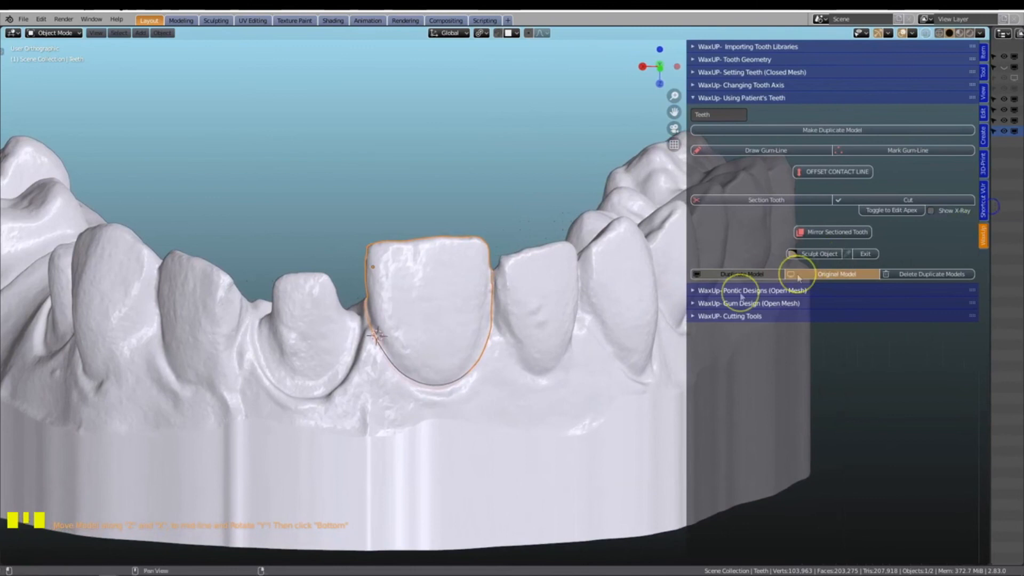
pyautogui.keyDown('shift'); pyautogui.moveTo(513, 350); pyautogui.dragTo(600, 320, button='middle'); pyautogui.keyUp('shift')
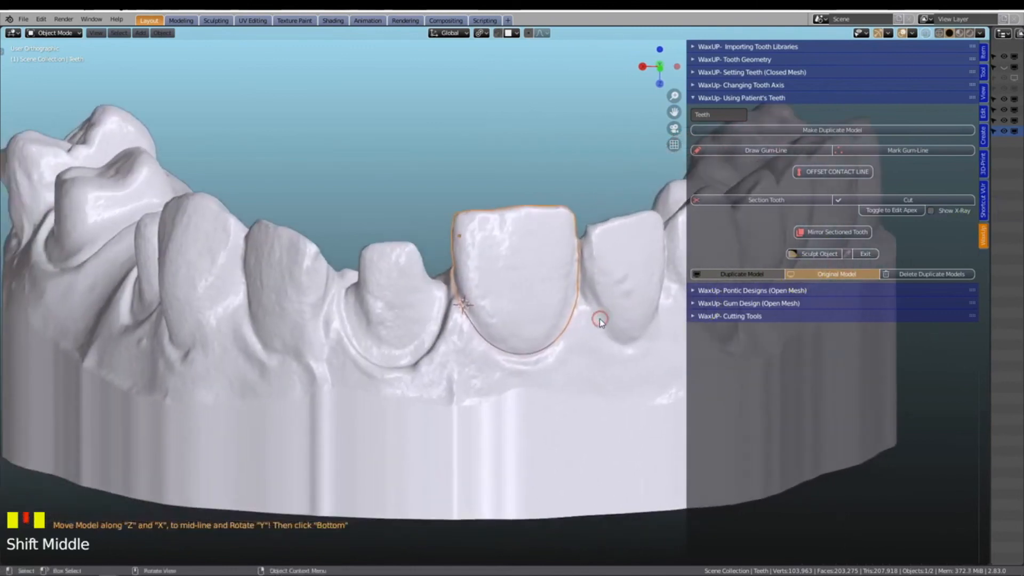